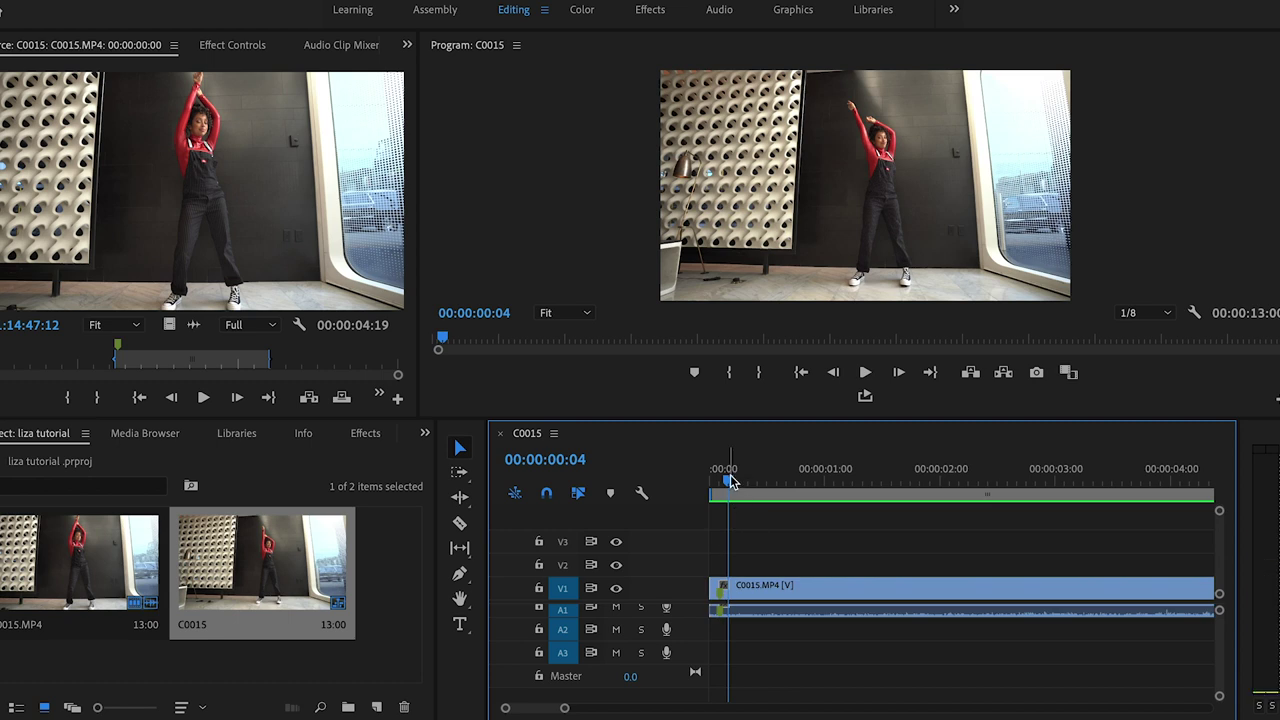
Add markers at the first two dance poses on the C0015 timeline, playing forward between them
right_click(731, 484)
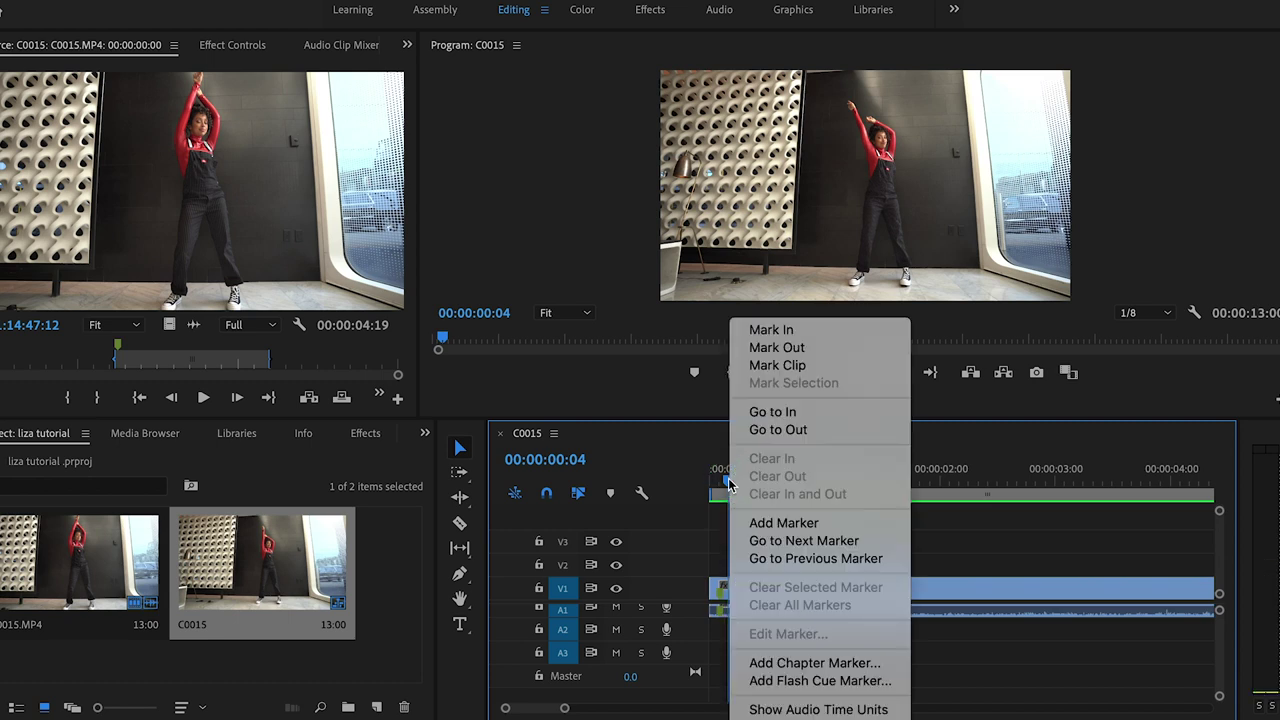
left_click(767, 523)
key("space")
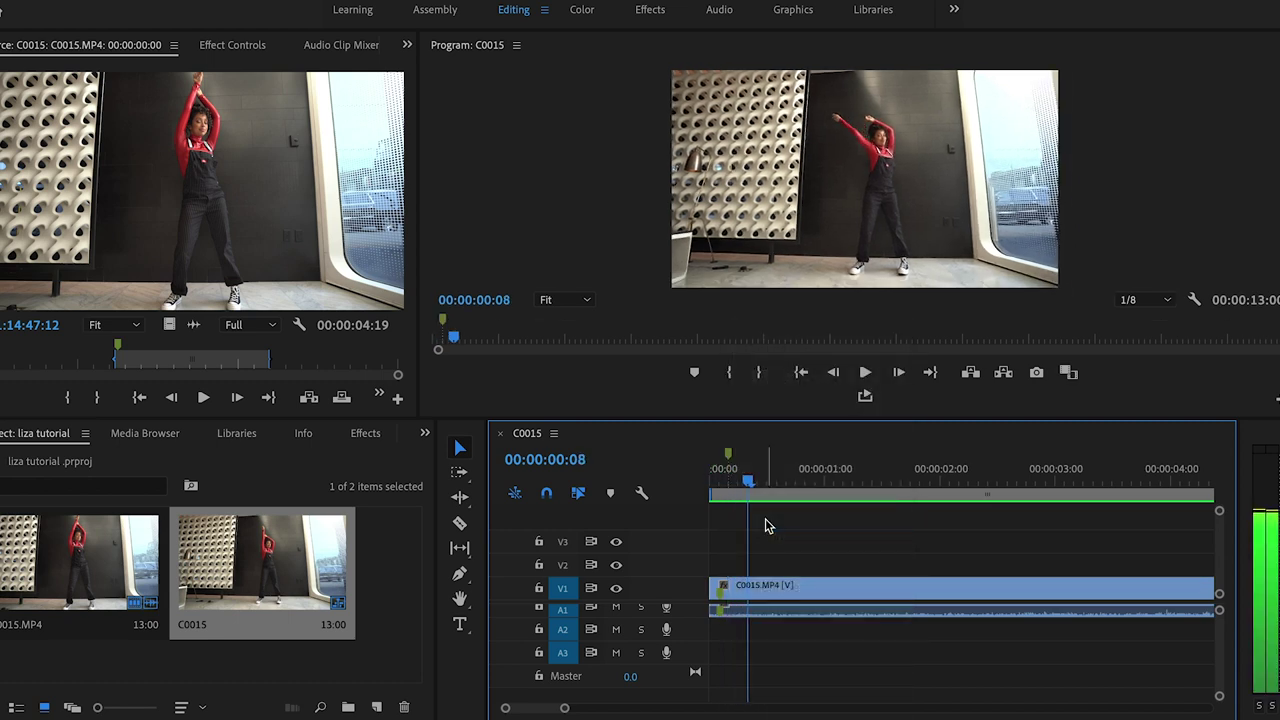
right_click(753, 488)
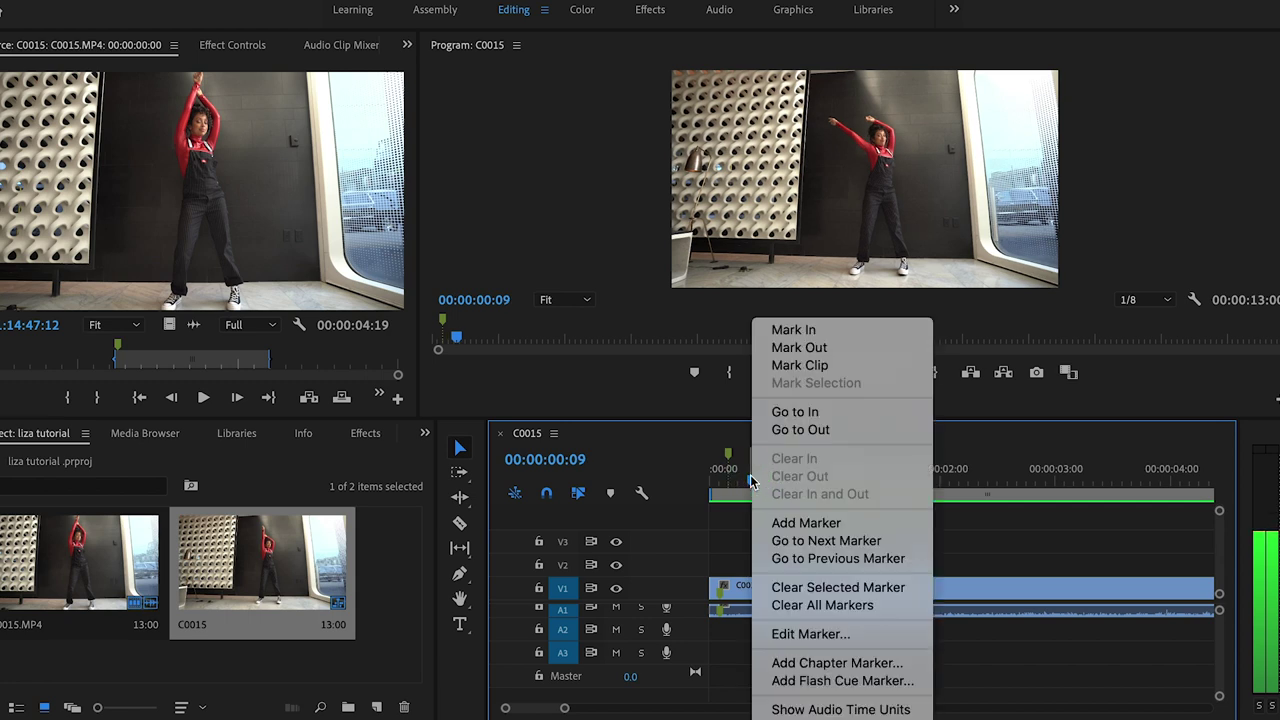
left_click(778, 521)
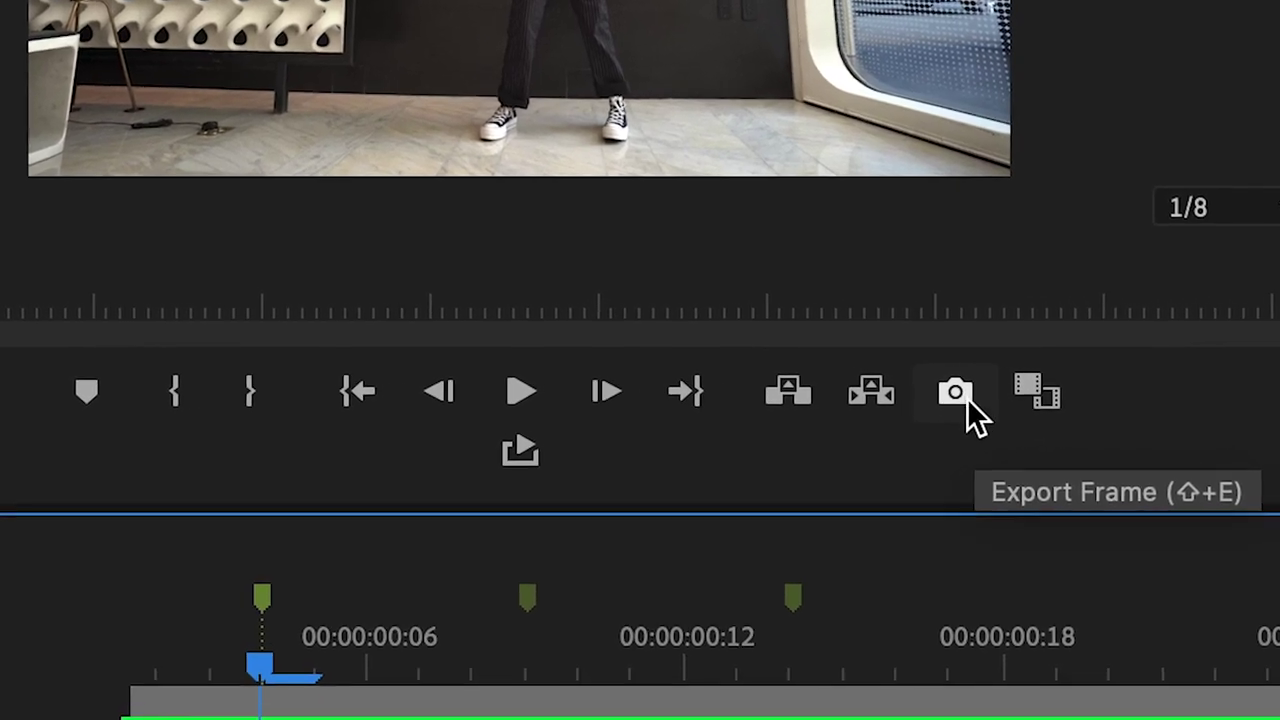
Export the first marked pose as a JPEG still named 'liza 1', imported into the project
left_click(958, 392)
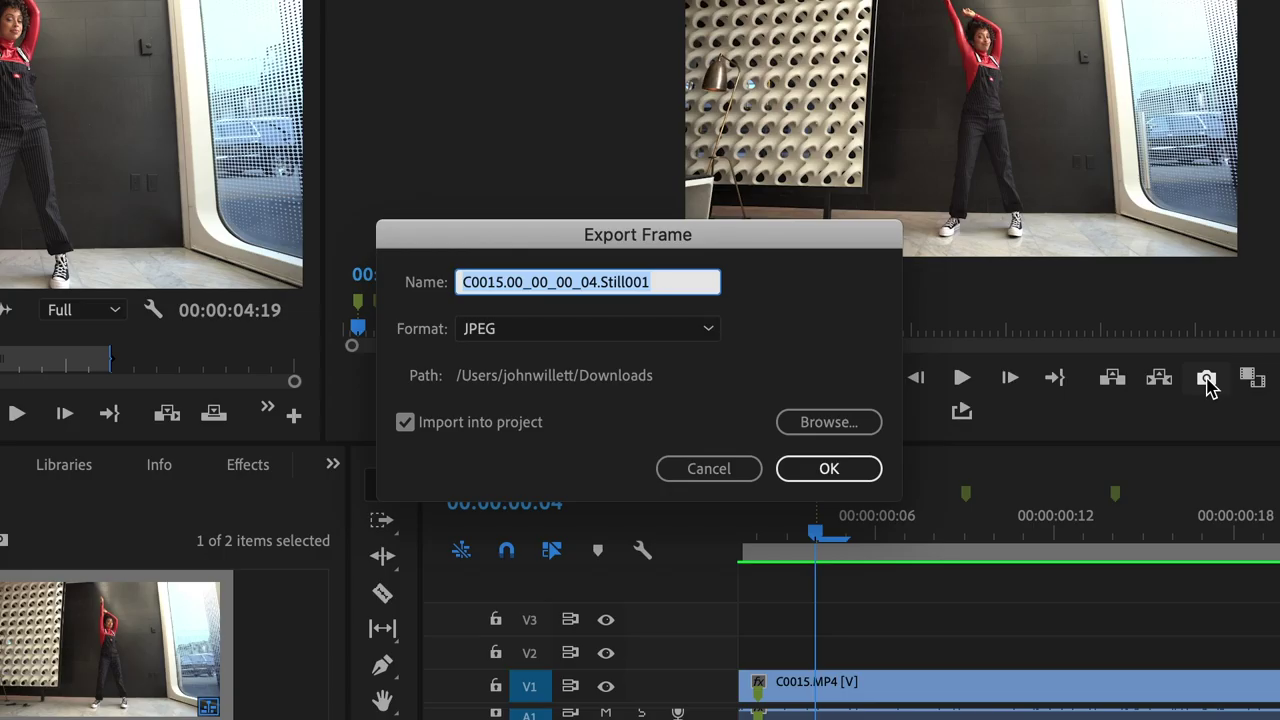
type("liza 1")
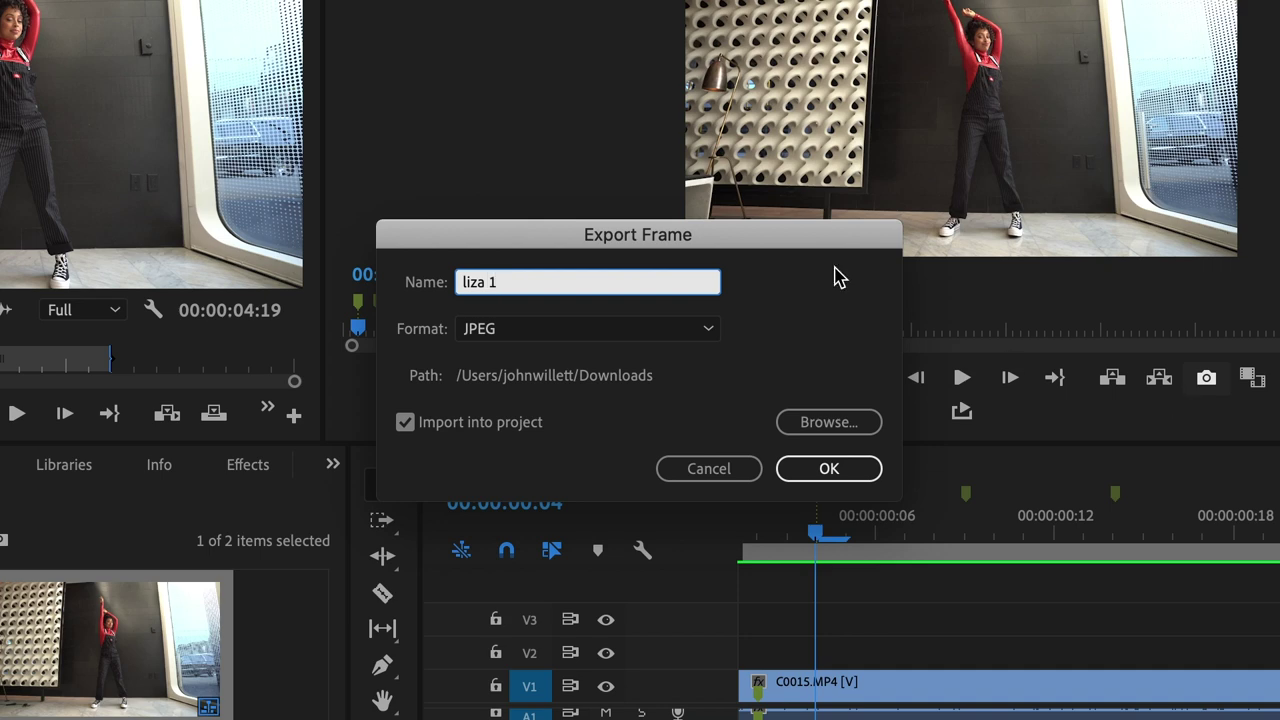
left_click(840, 472)
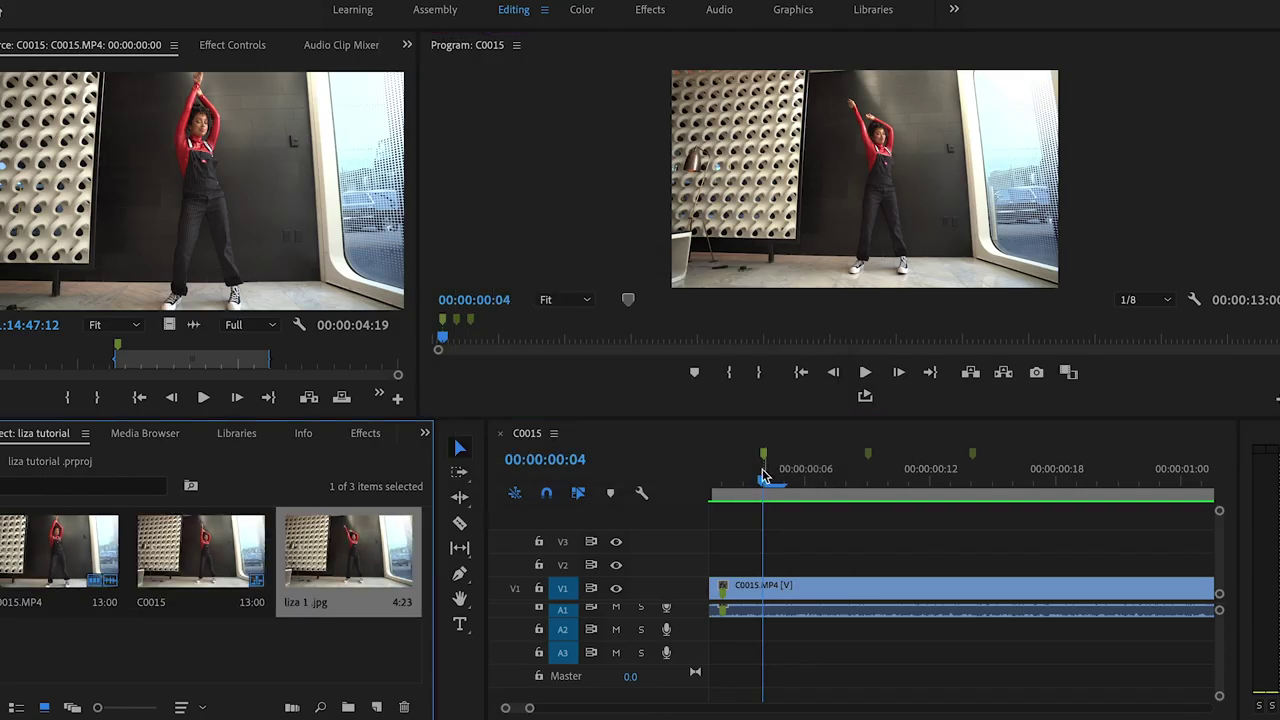
Export the second and third poses as JPEG stills 'liza 2' and 'liza 3' in Downloads
left_click_drag(763, 476, 869, 476)
left_click(1036, 372)
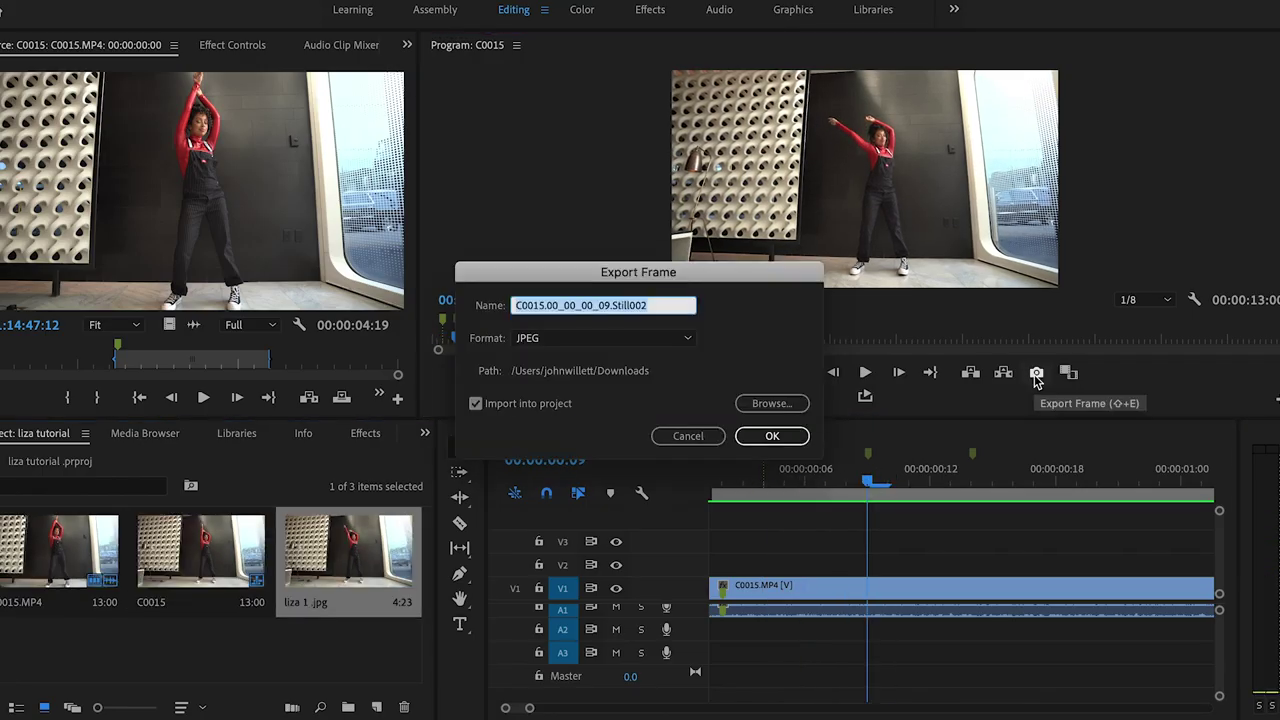
left_click(771, 436)
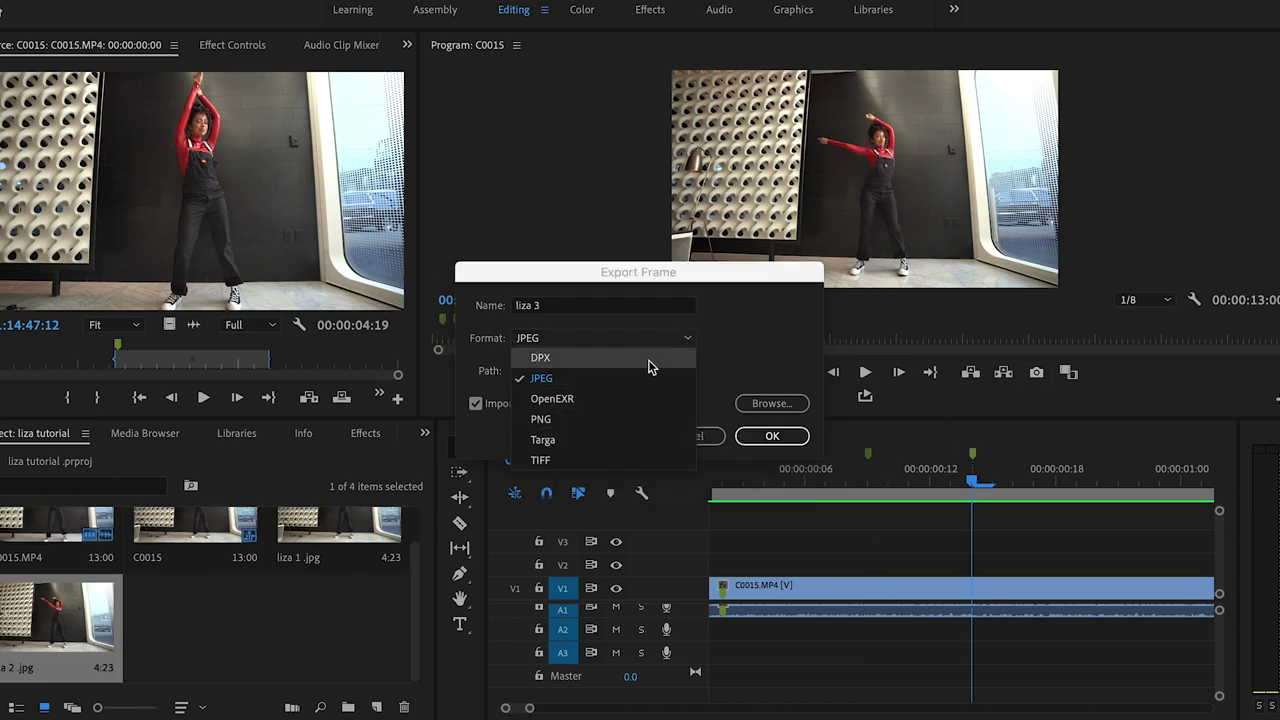
left_click(640, 378)
left_click(759, 405)
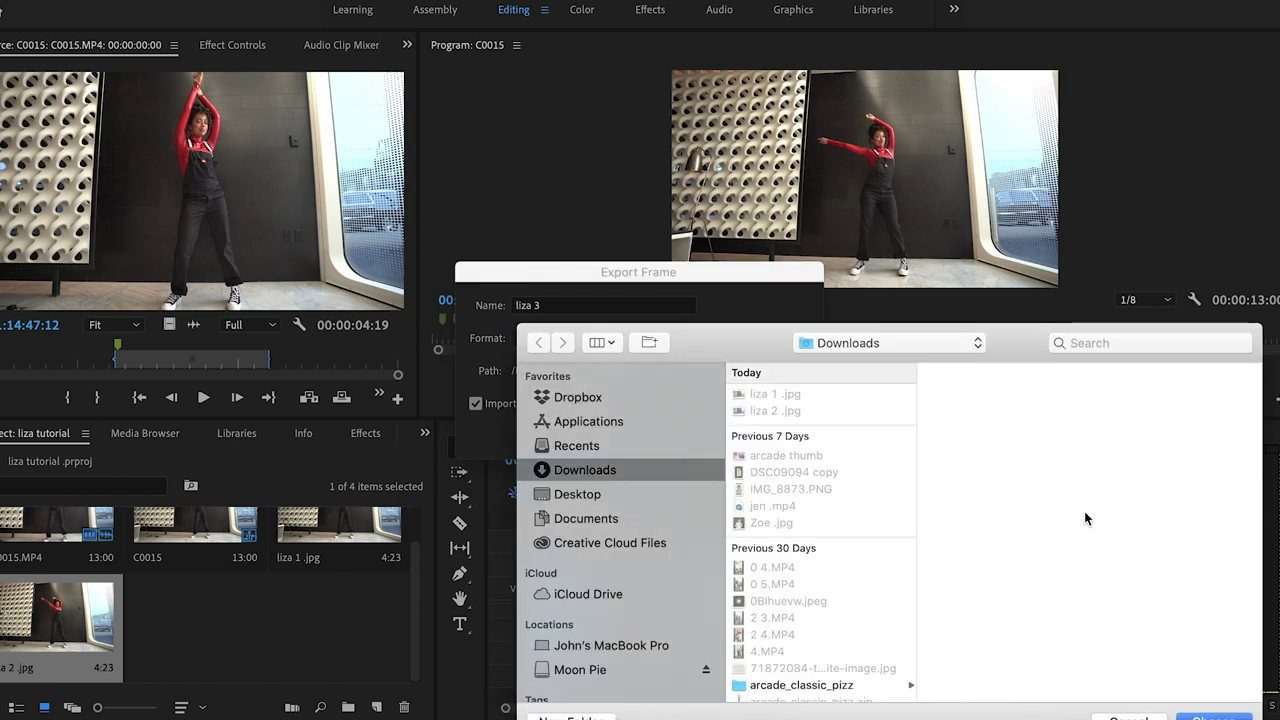
left_click(1133, 717)
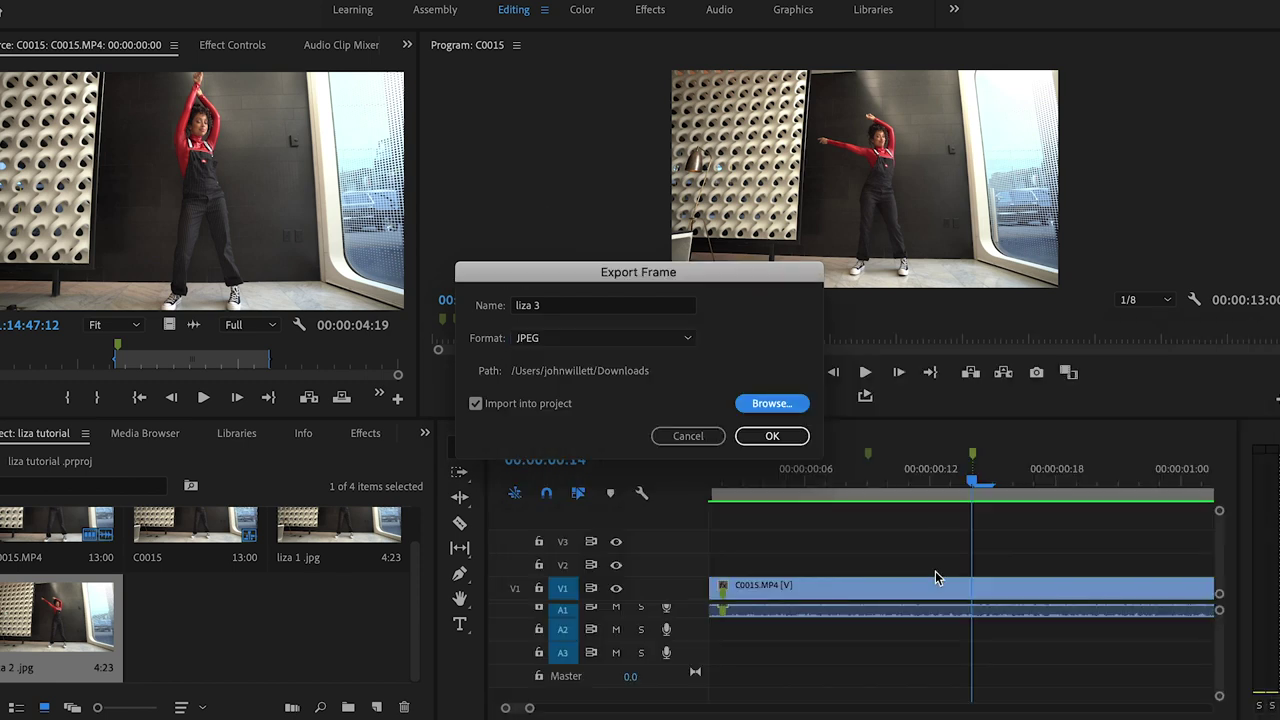
left_click(772, 436)
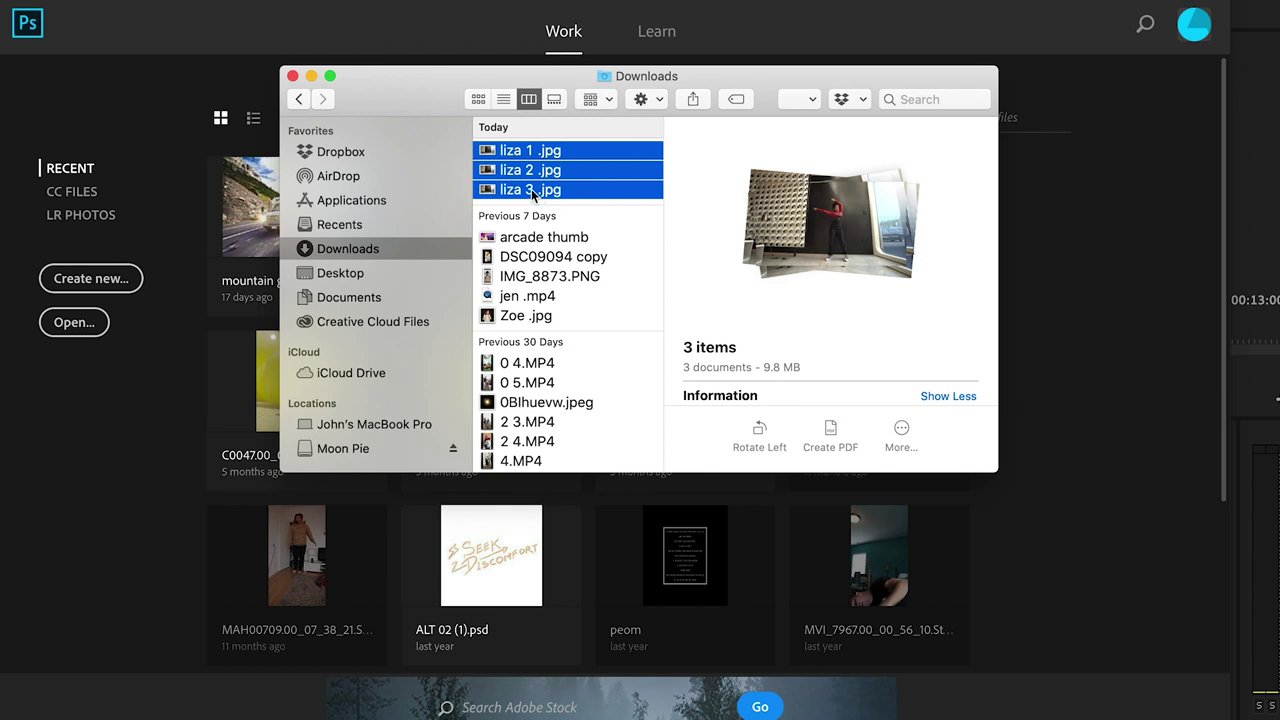
Drag liza 1, 2 and 3 .jpg from Finder's Downloads onto Photoshop to open them
left_click_drag(530, 193, 340, 719)
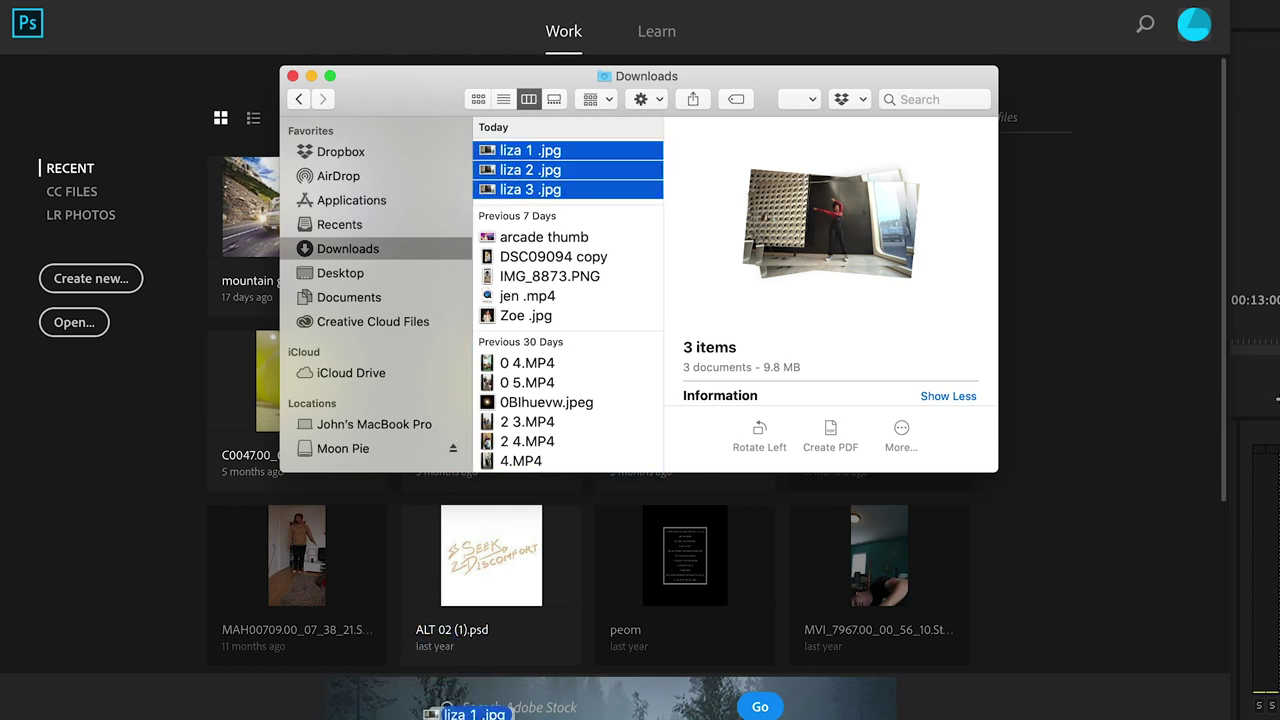
left_click_drag(470, 714, 470, 715)
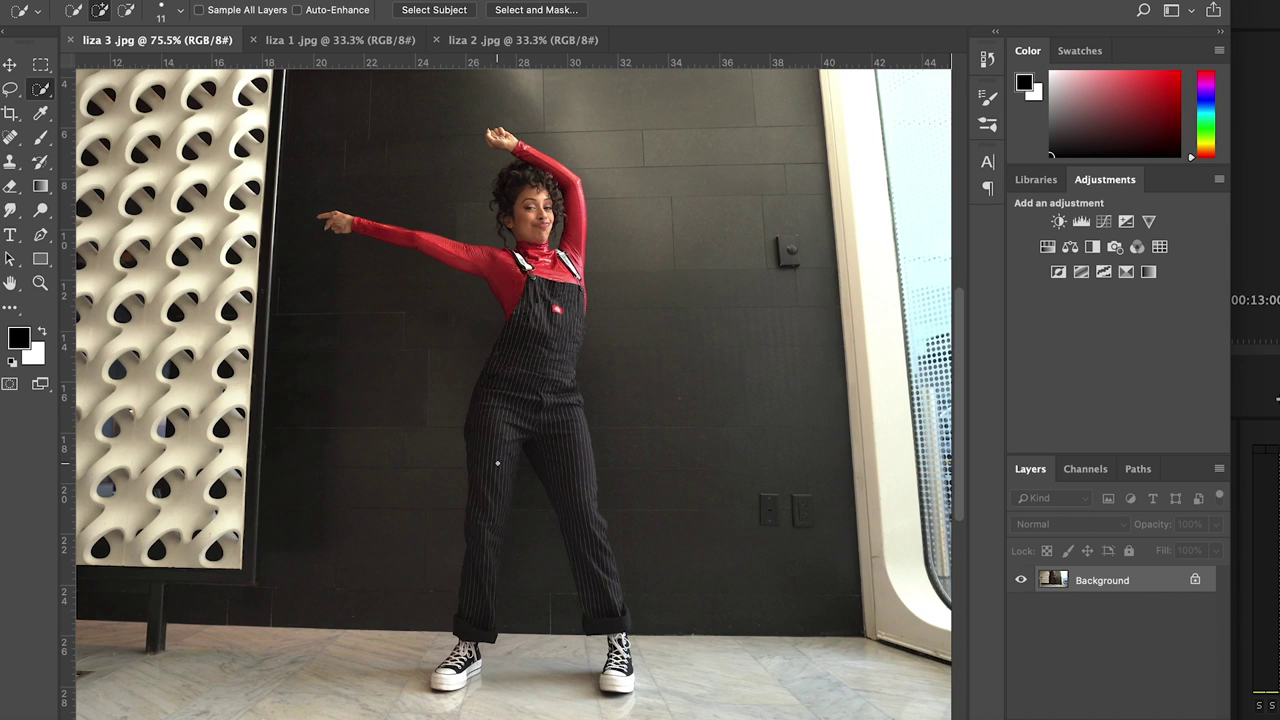
Select the Quick Selection tool with a brush size of about 15 px
right_click(35, 95)
left_click(100, 86)
left_click(178, 14)
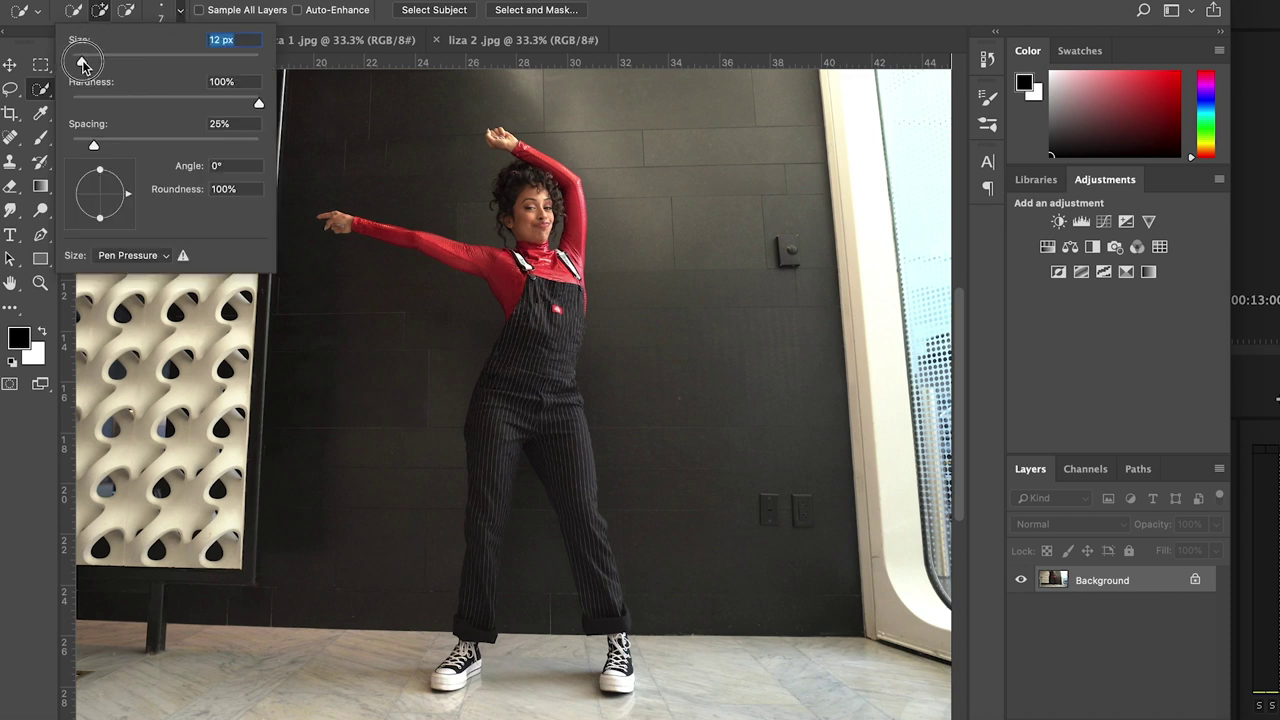
key("Return")
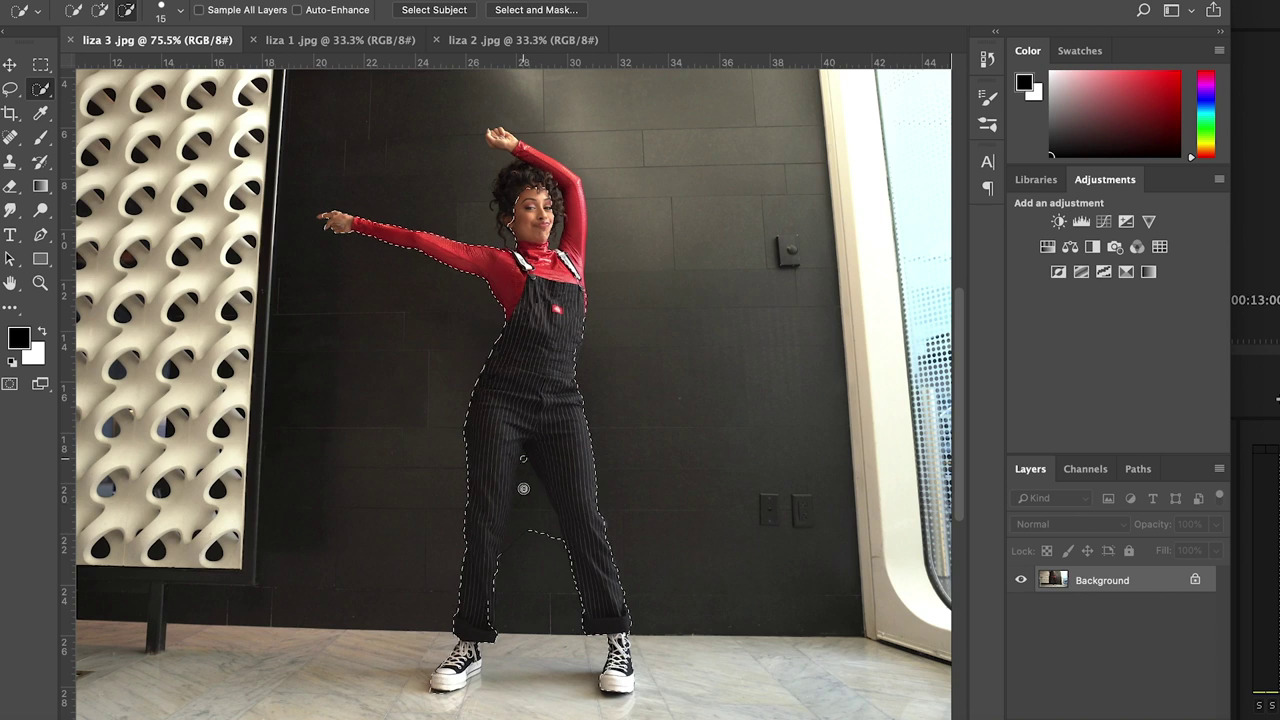
Paint the dancer into the selection, zooming in to add her raised fist and hair
scroll(483, 140, "up", 5)
left_click_drag(414, 140, 425, 155)
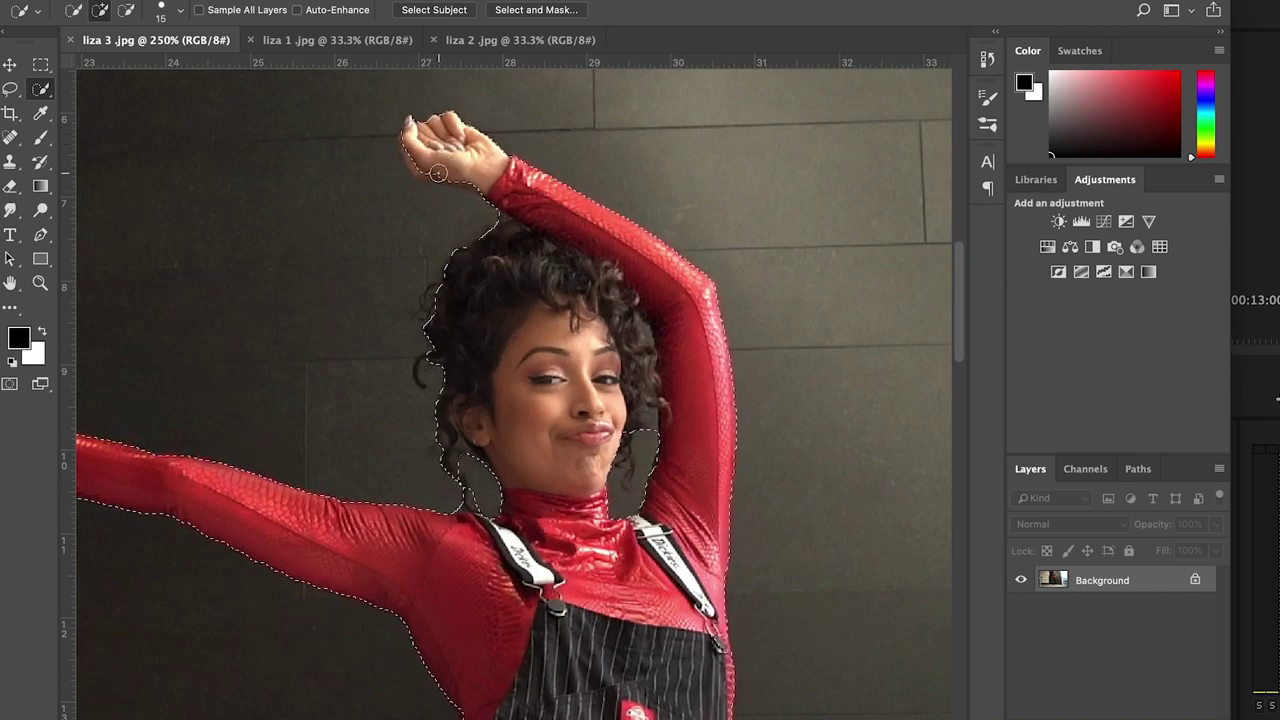
scroll(521, 405, "up", 3)
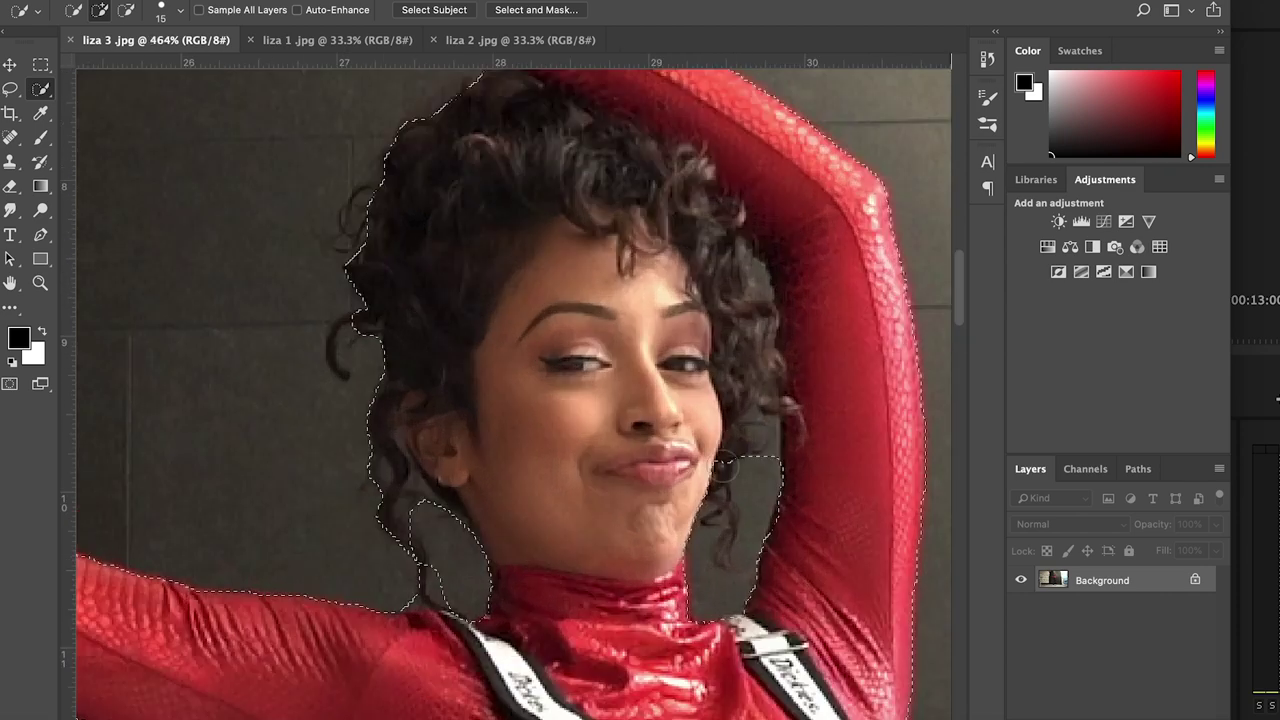
scroll(608, 452, "down", 3)
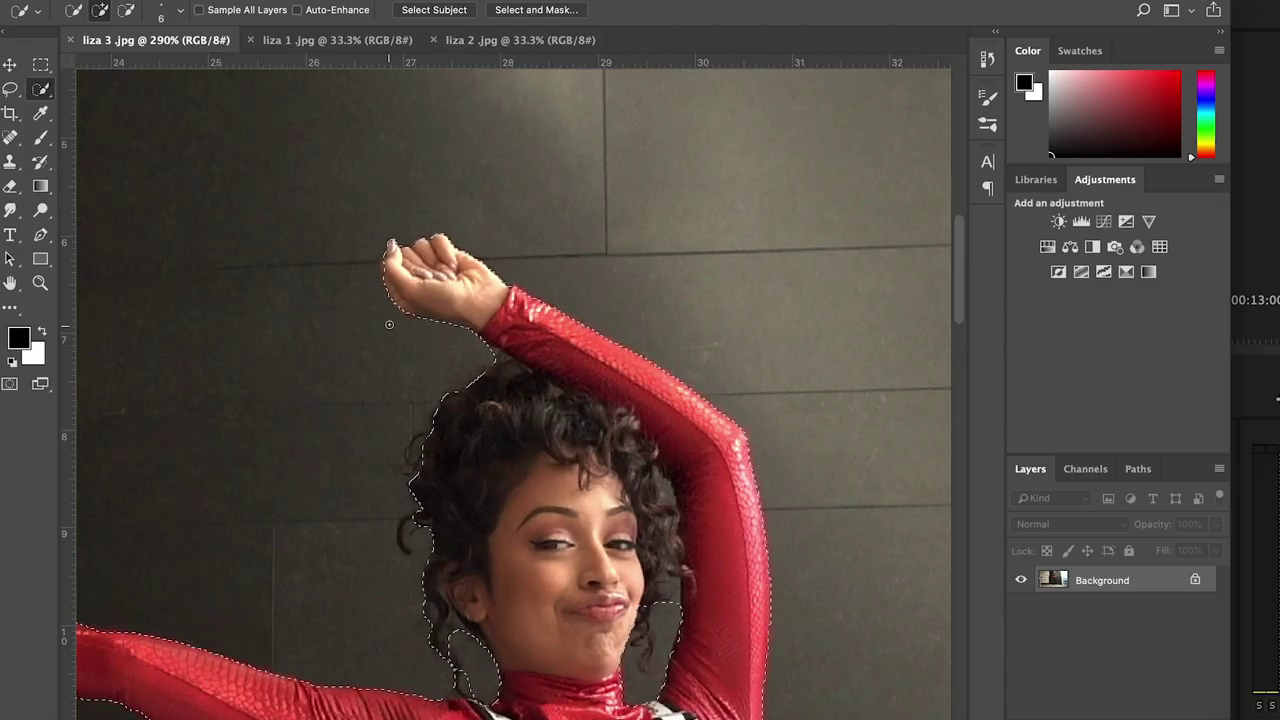
key("ctrl+0")
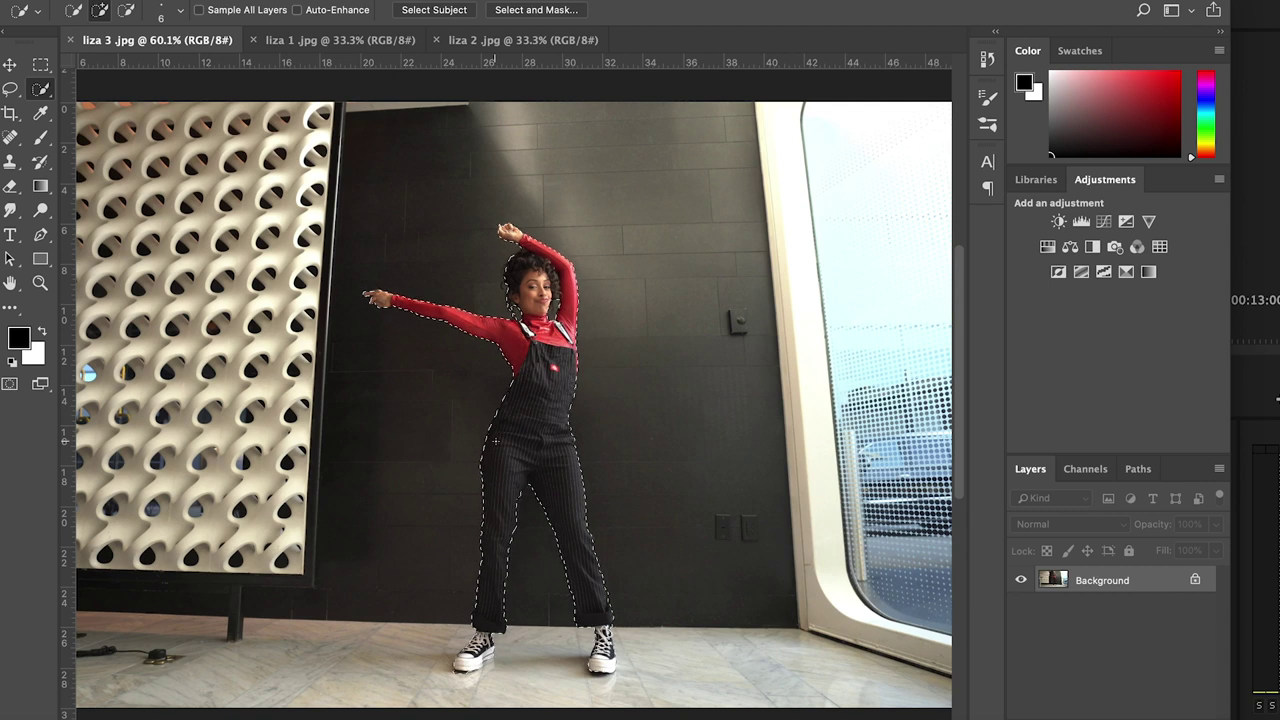
key("m")
right_click(519, 422)
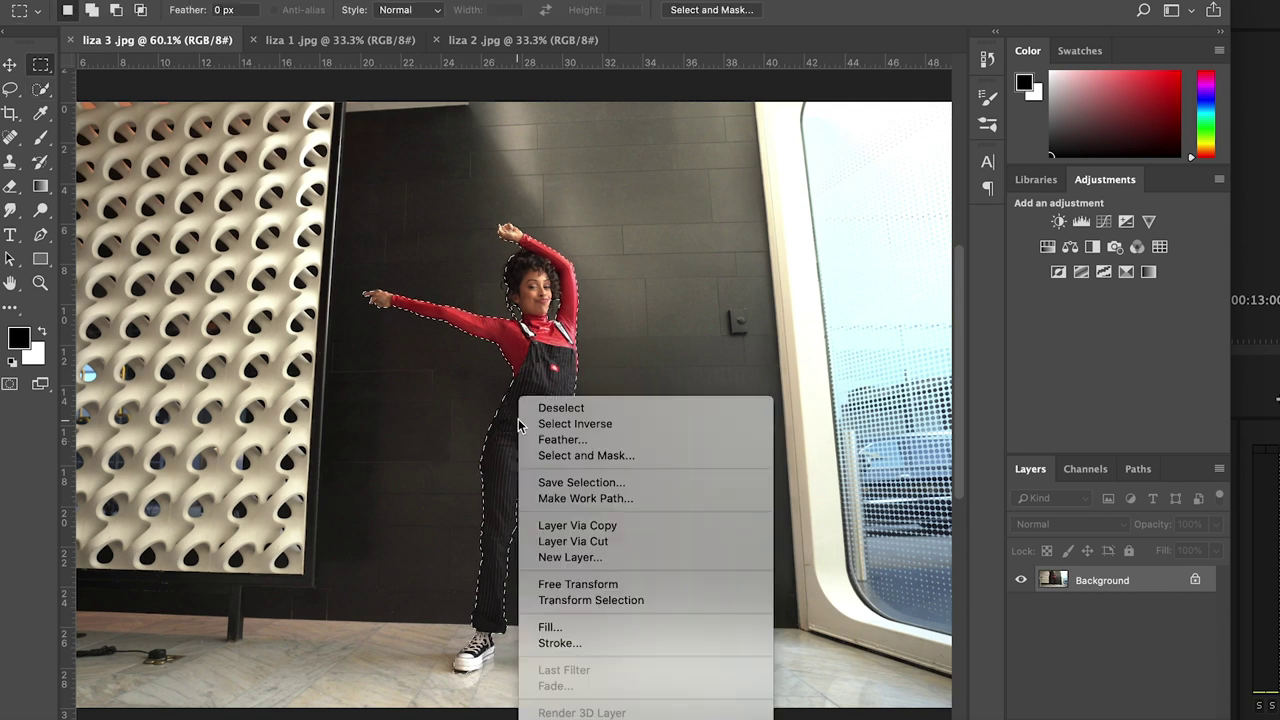
Cut the dancer onto Layer 1 with Layer Via Cut and hide the Layer 0 background
left_click(584, 546)
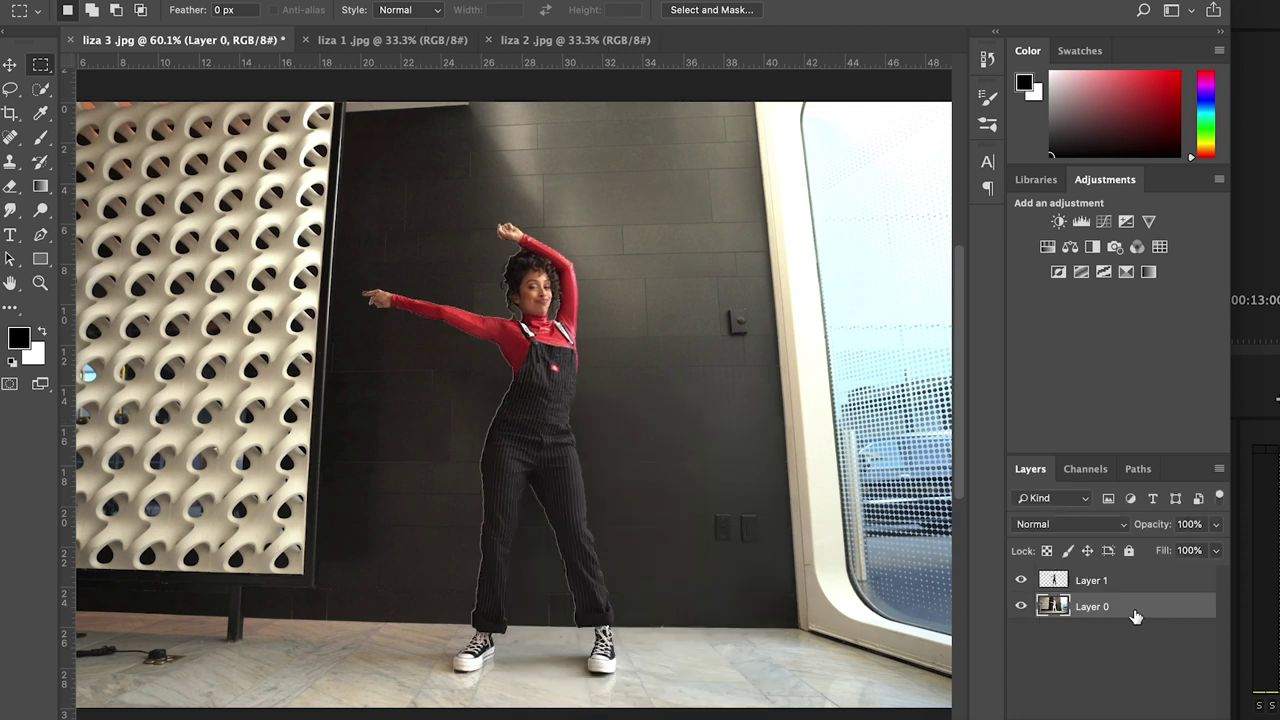
left_click(1021, 607)
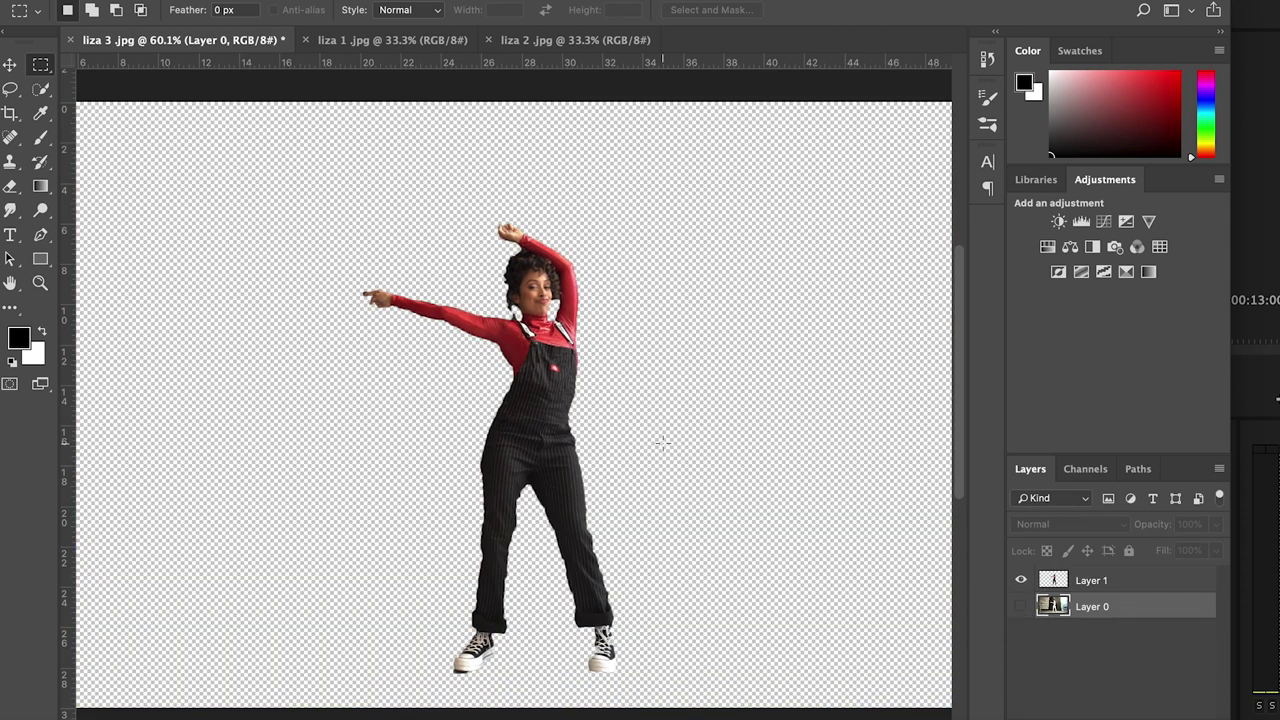
scroll(637, 481, "down", 5)
key("v")
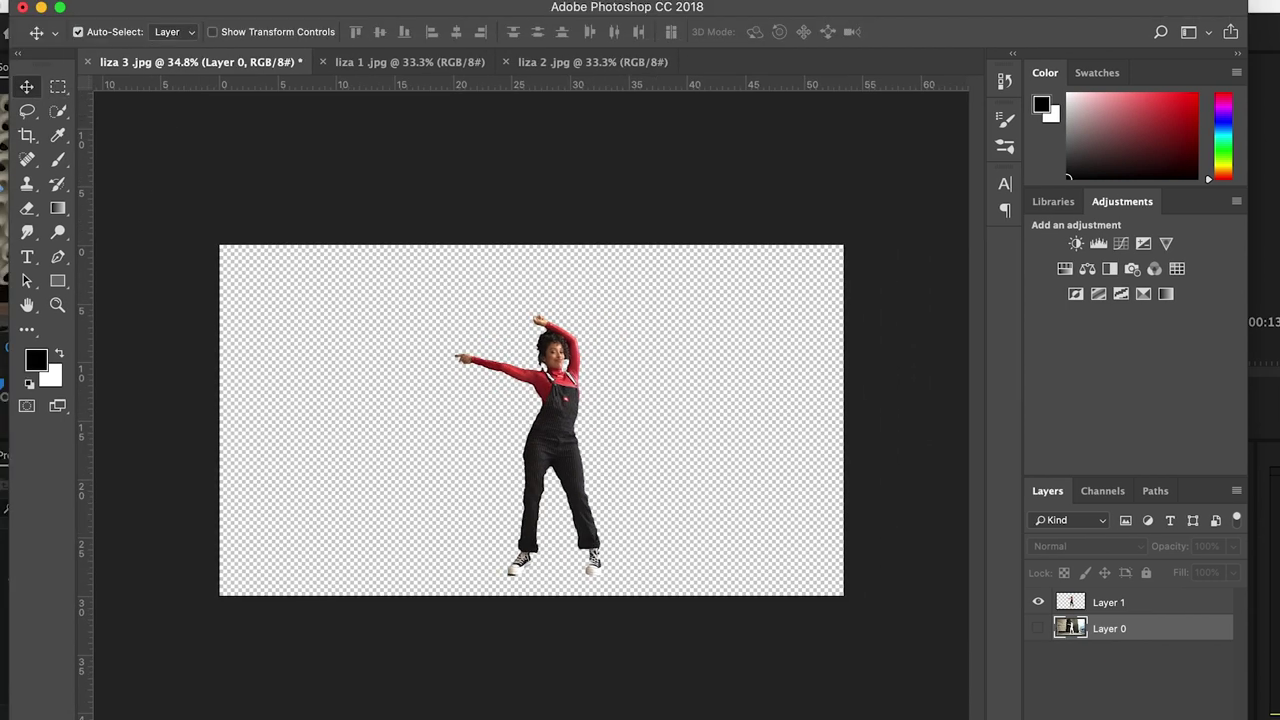
left_click(150, 0)
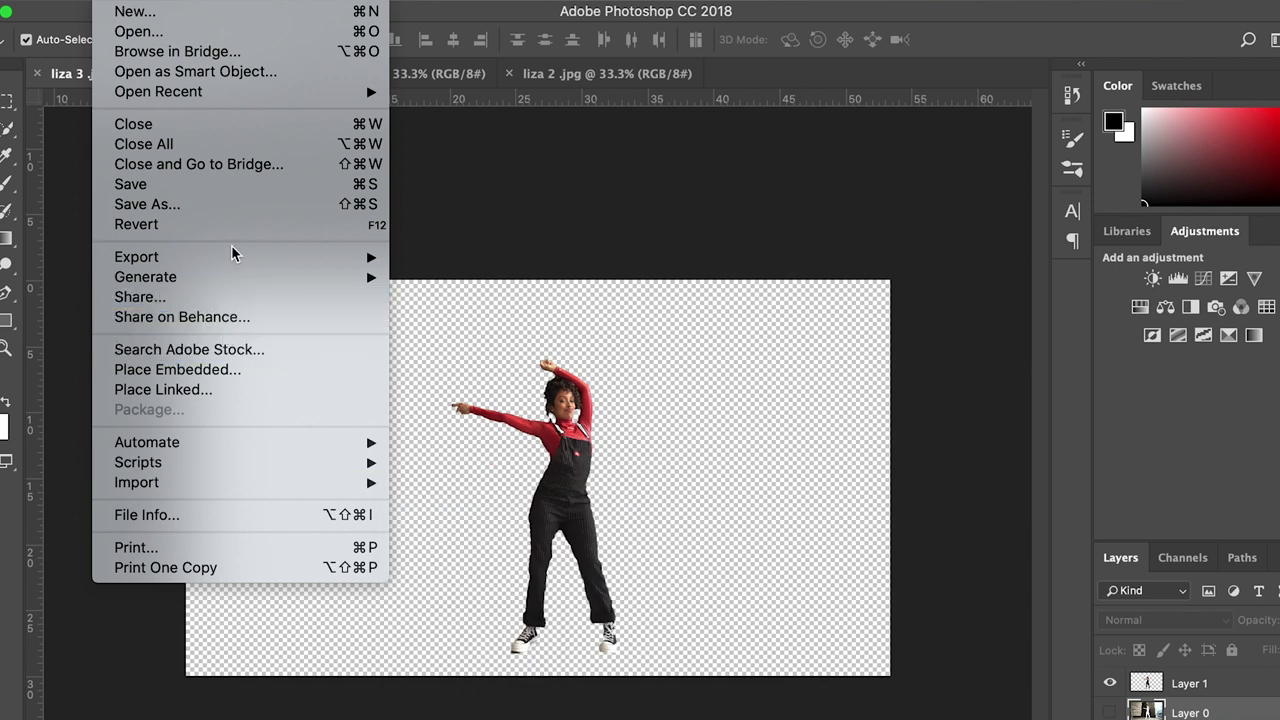
Quick Export the cut-out as PNG and drag the three dancer PNGs into the C0015 sequence
mouse_move(234, 258)
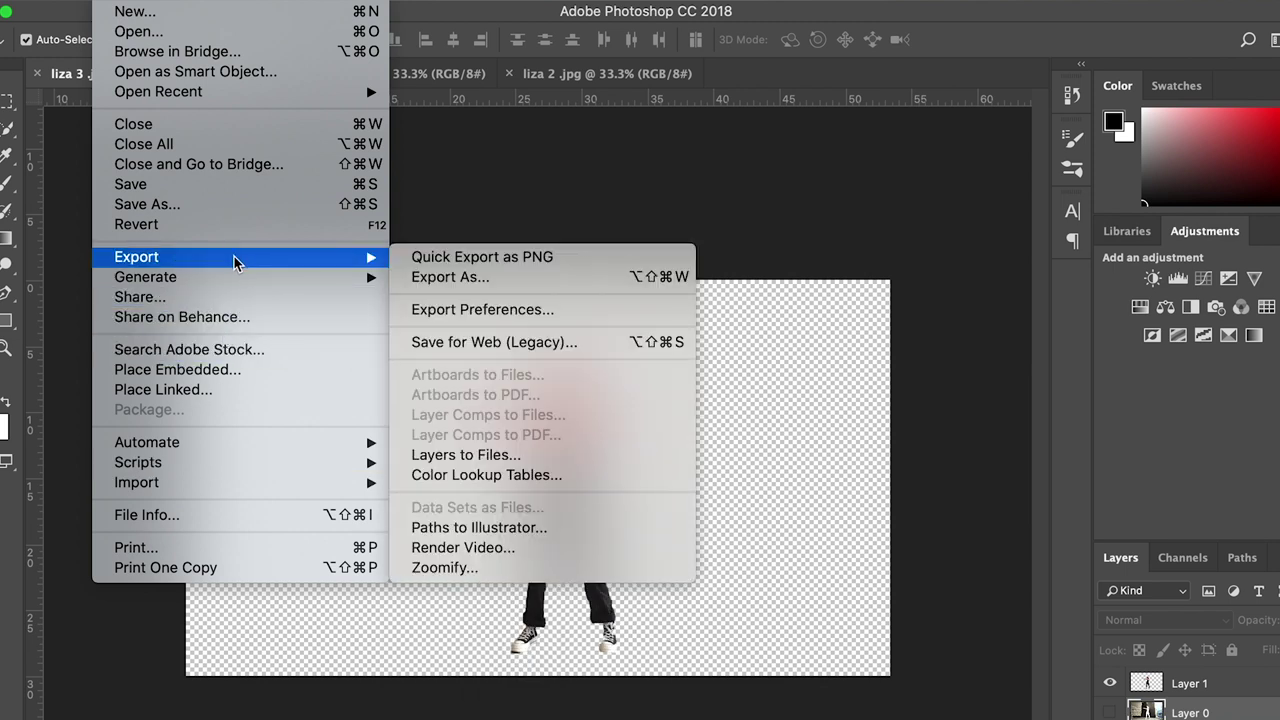
left_click(500, 258)
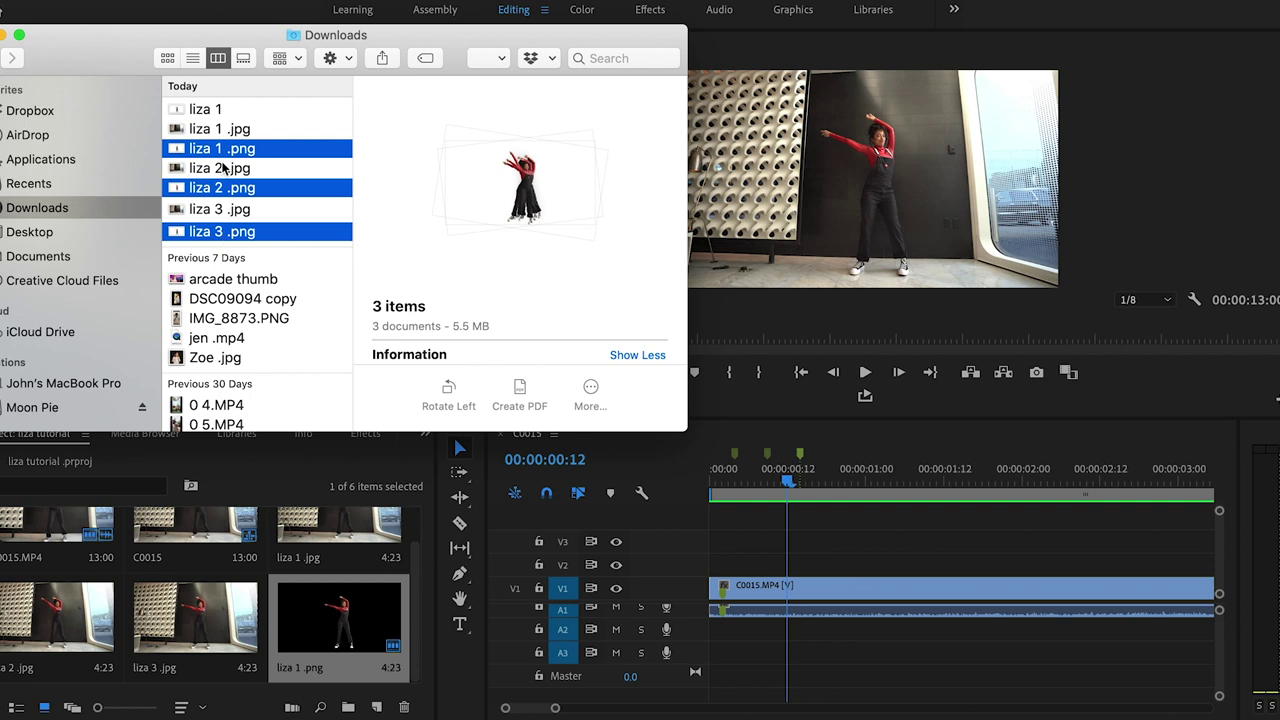
left_click_drag(222, 150, 867, 583)
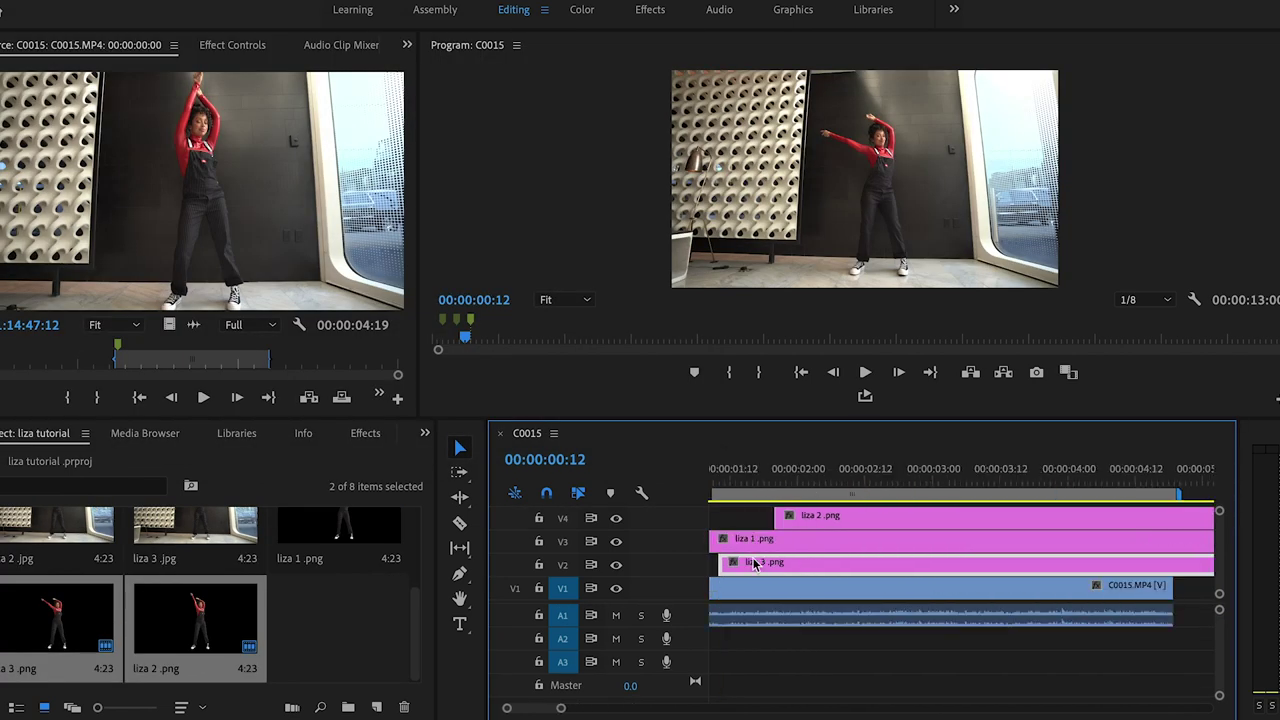
Delete the staggered liza PNG stills' tails after 00:00:01:00 and save the project
scroll(754, 565, "up", 2)
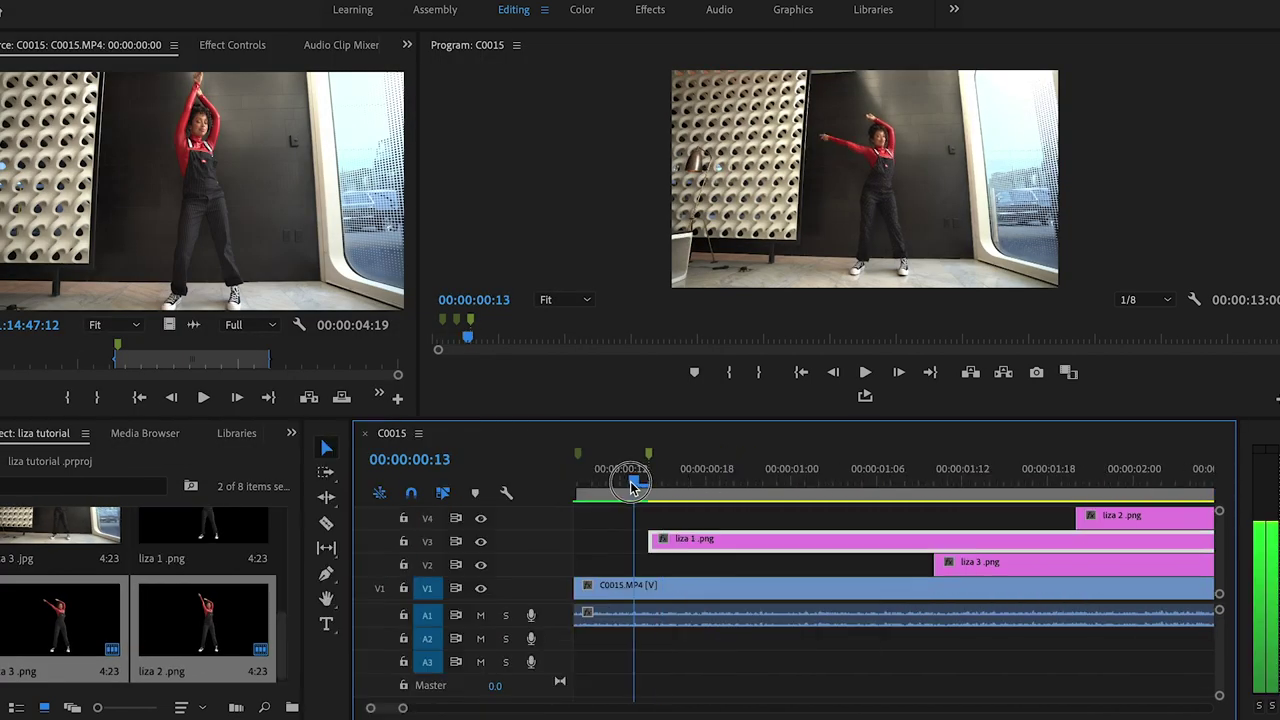
left_click_drag(634, 481, 700, 503)
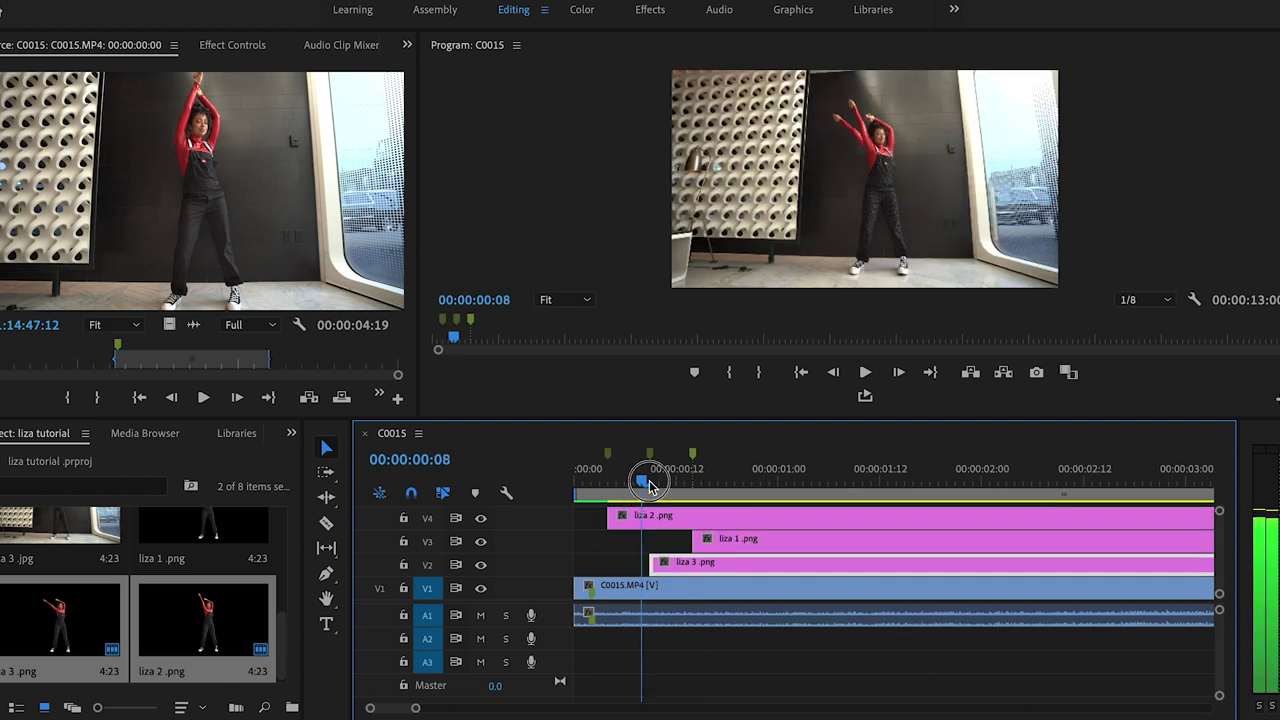
left_click_drag(646, 480, 570, 484)
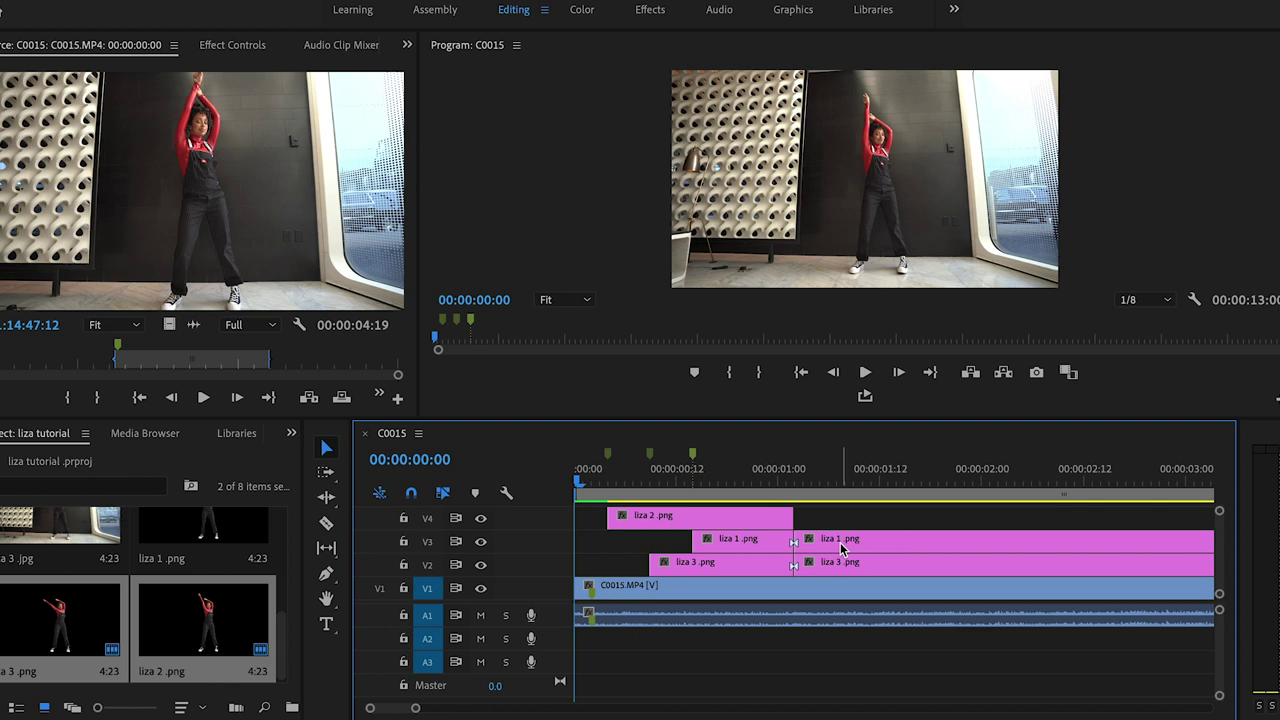
left_click(842, 562, "shift")
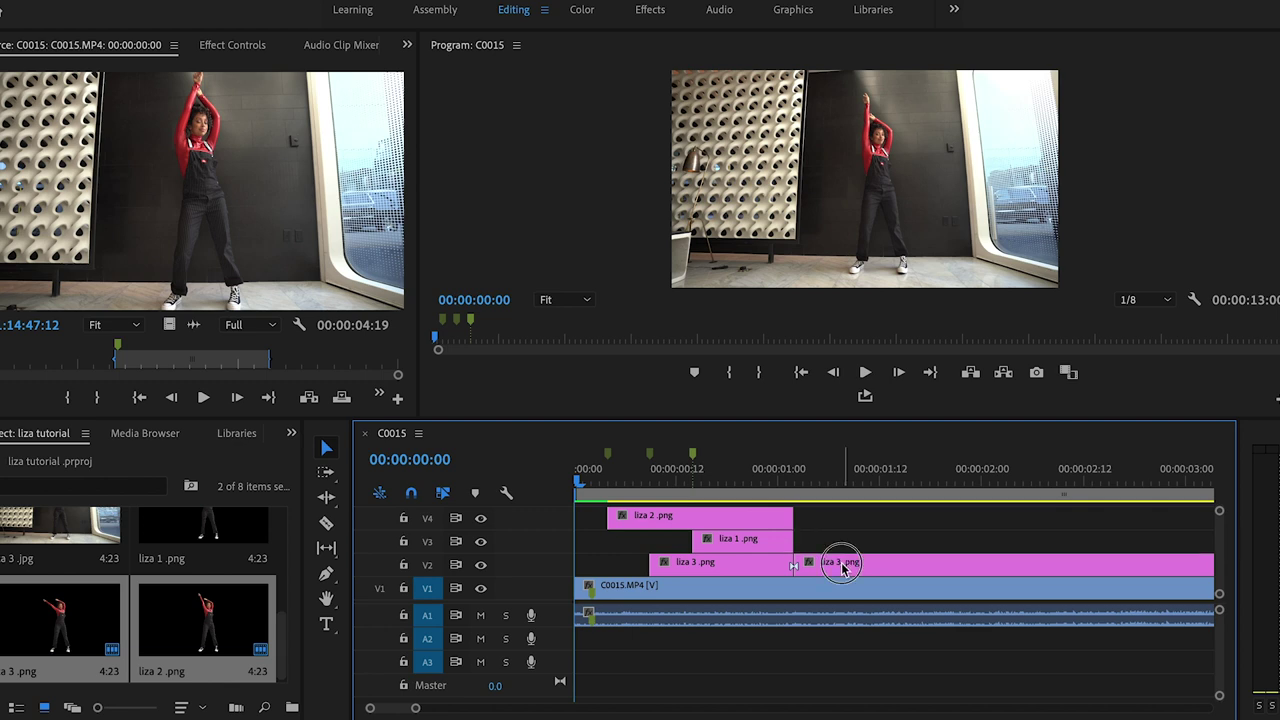
key("Delete")
key("ctrl+s")
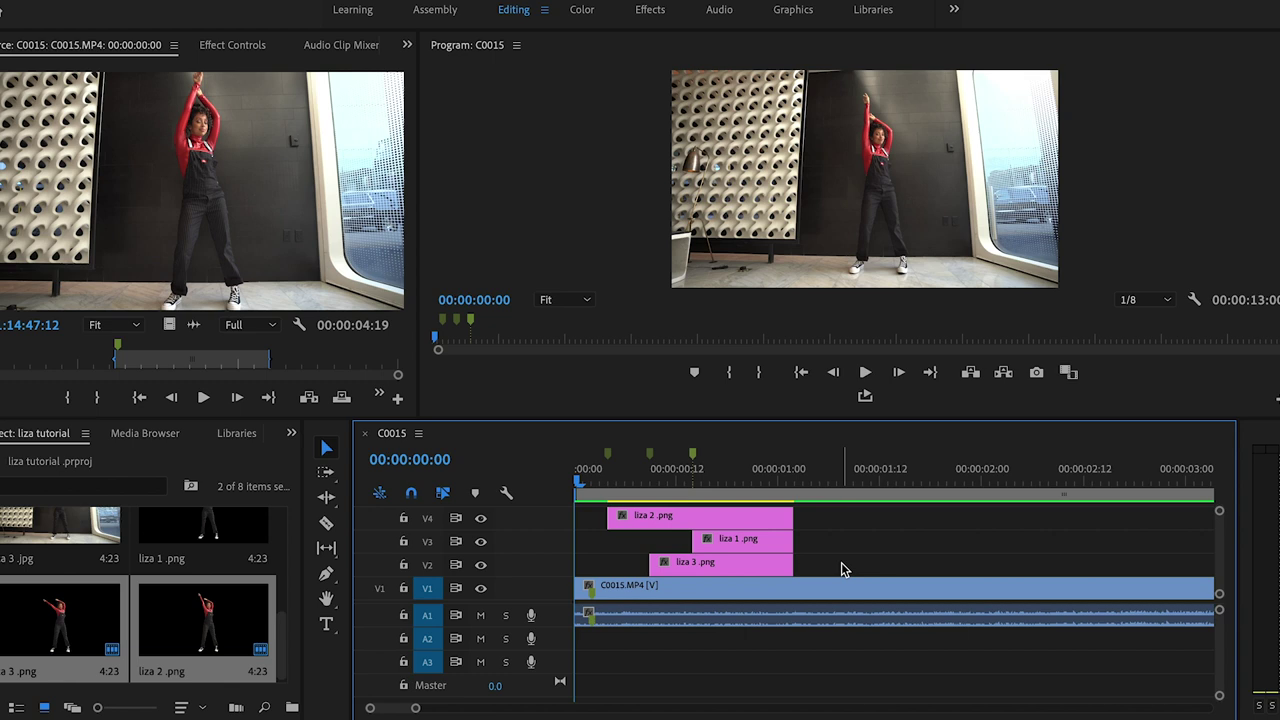
Slide the PNG stills to the sequence start, play it back, and move C0015.MP4 onto new track V5
left_click(640, 478)
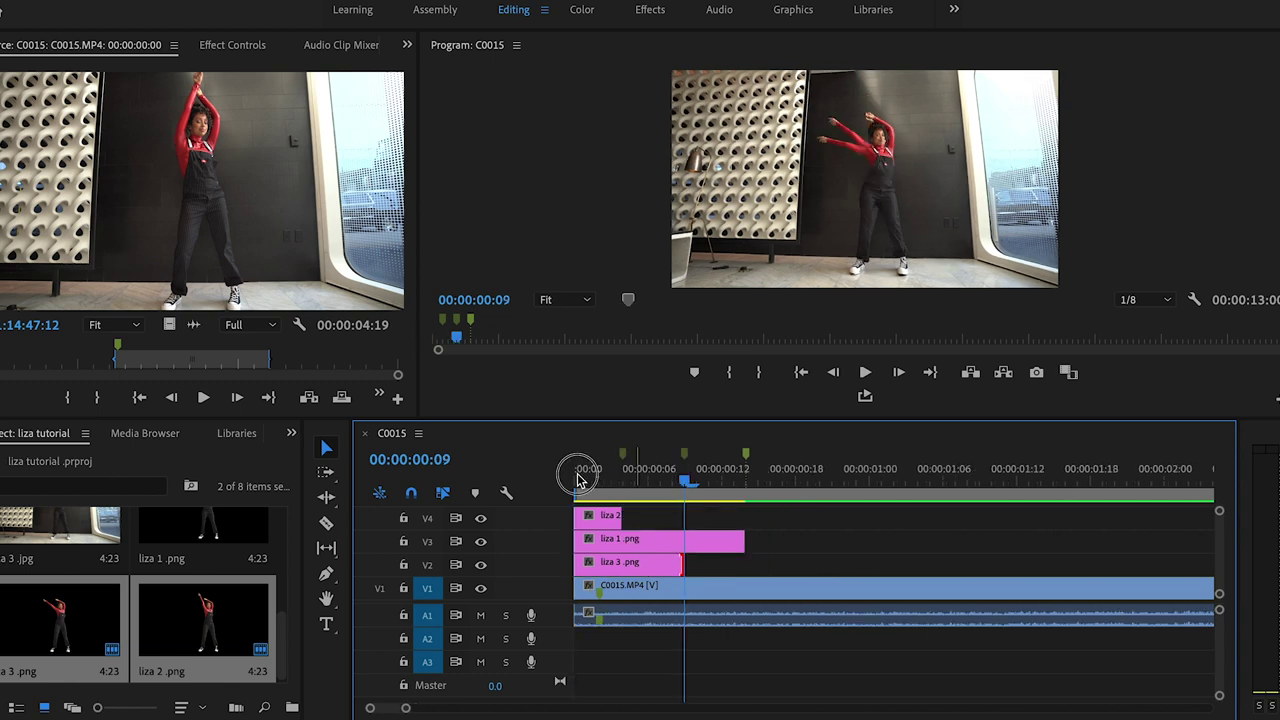
left_click(578, 478)
key("space")
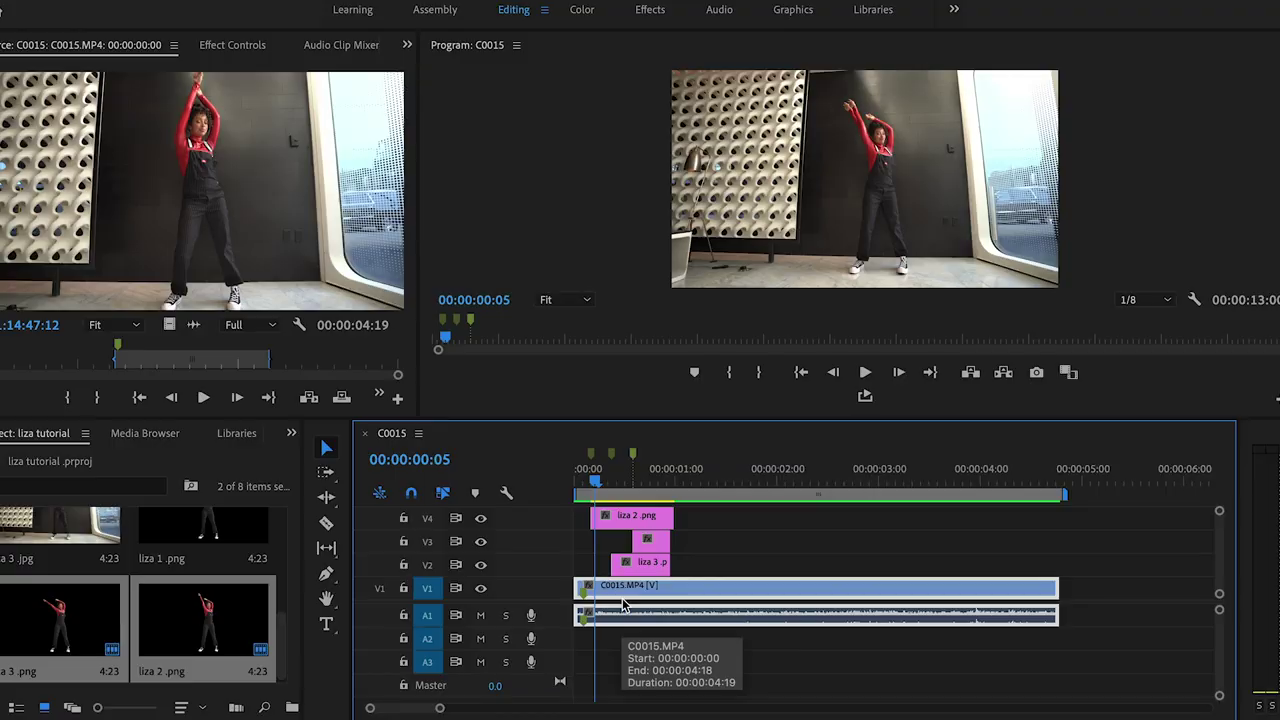
scroll(622, 602, "up", 1)
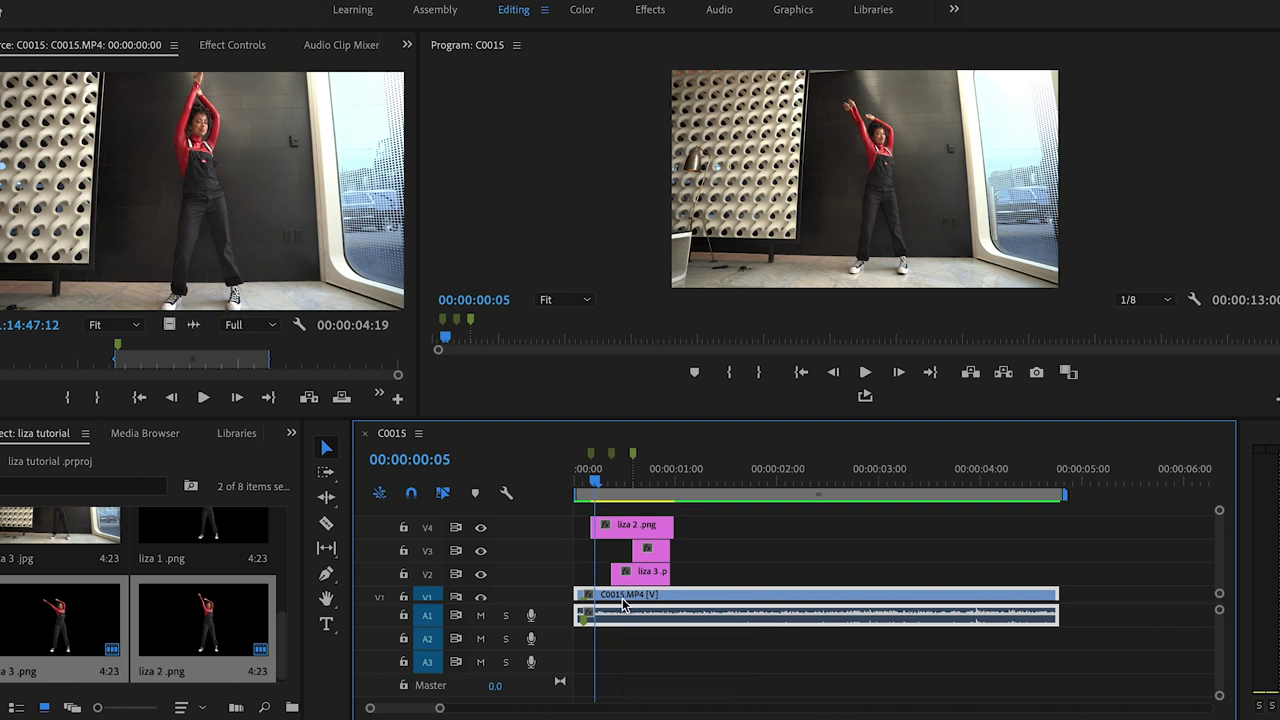
left_click_drag(622, 602, 644, 527)
Replace the C0015 clip on V5 with a linked After Effects composition
right_click(638, 527)
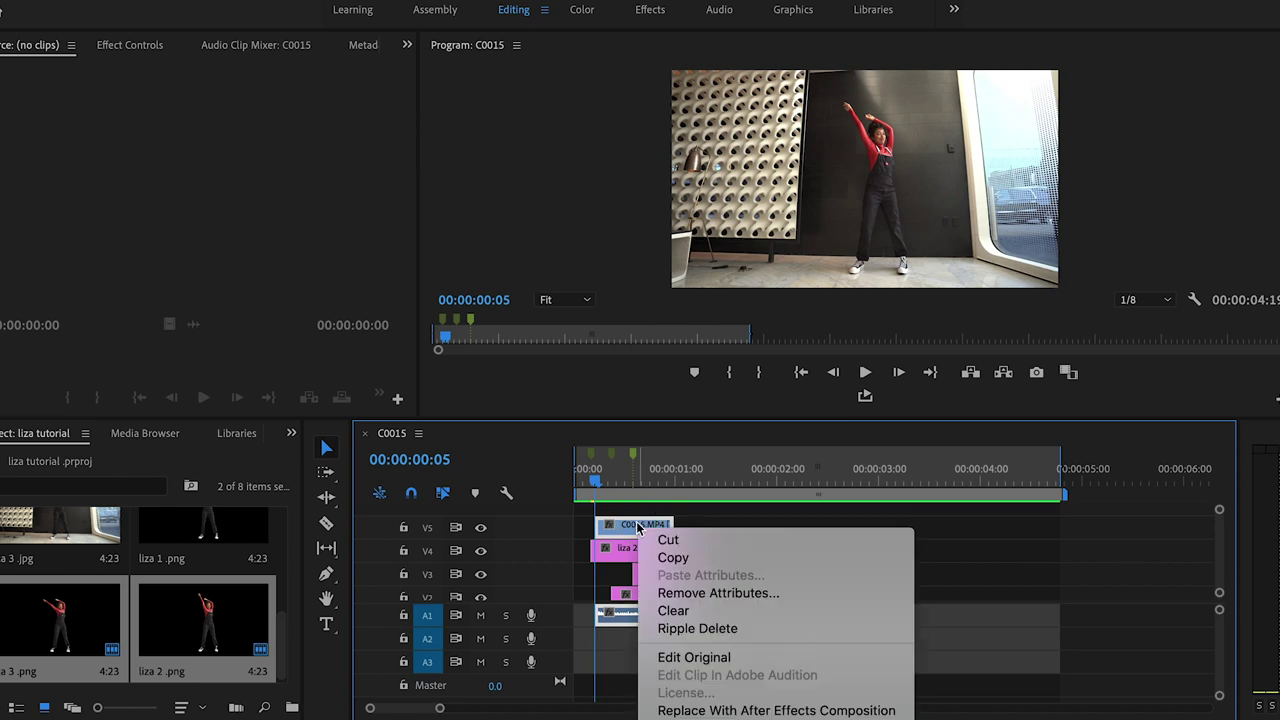
left_click(757, 711)
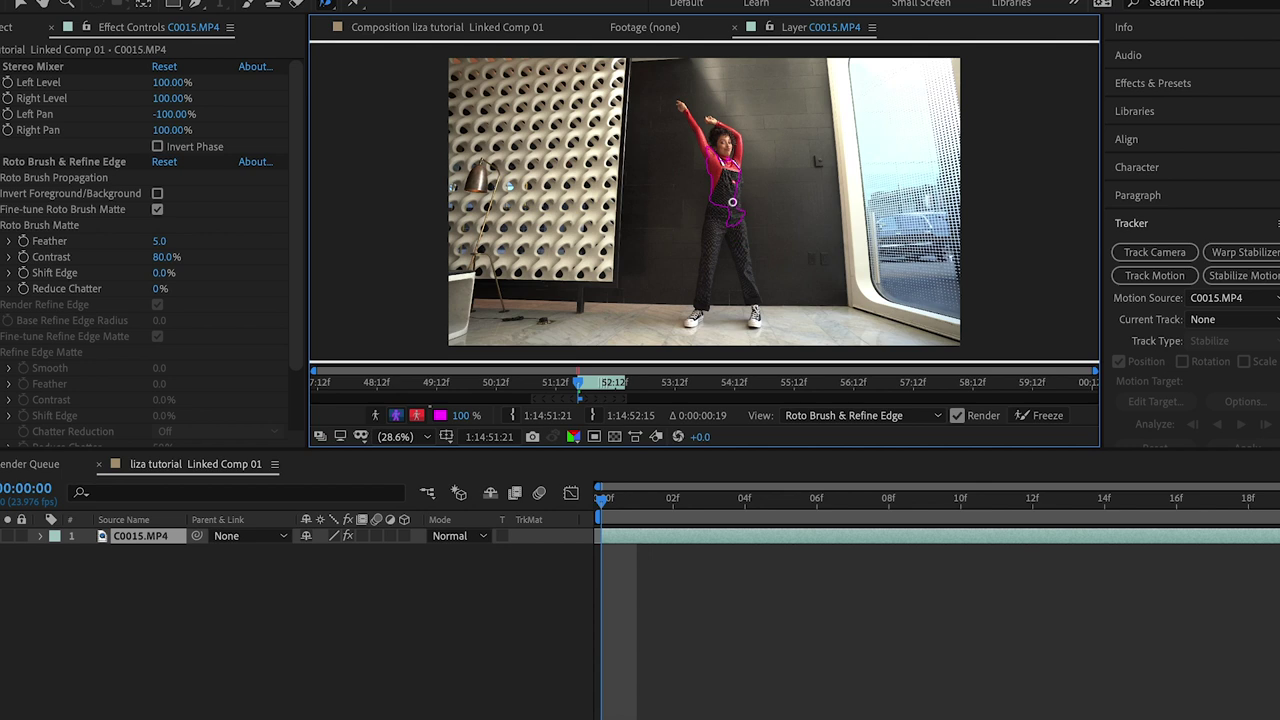
Paint Roto Brush strokes over the dancer's legs and torso in the C0015 layer
left_click_drag(711, 242, 706, 325)
left_click_drag(705, 262, 705, 267)
scroll(680, 103, "up", 8)
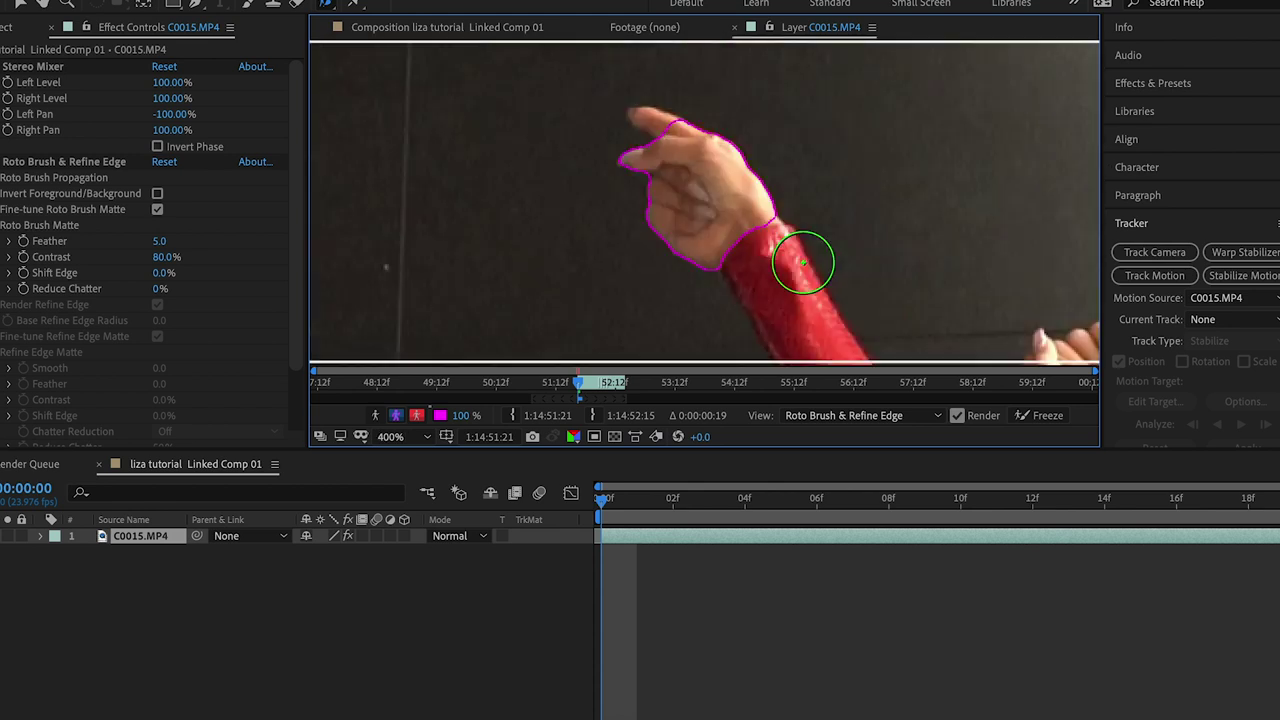
key("shift+slash")
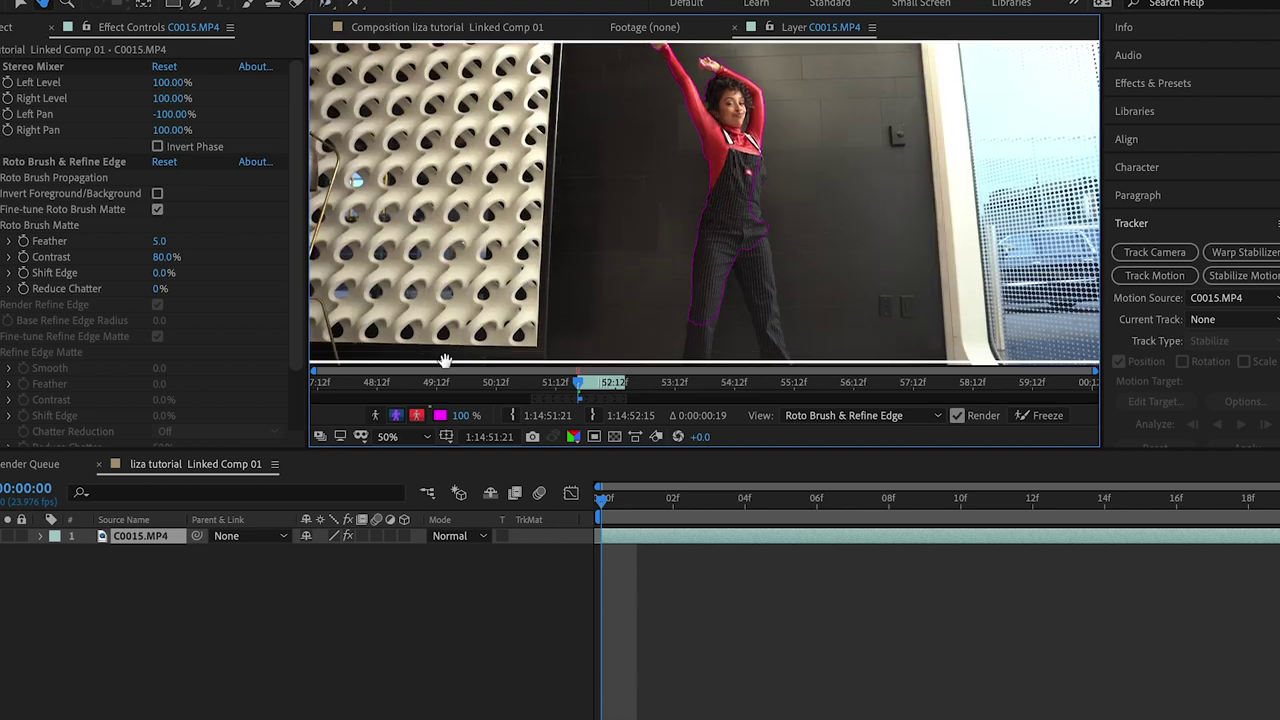
left_click_drag(736, 232, 737, 160)
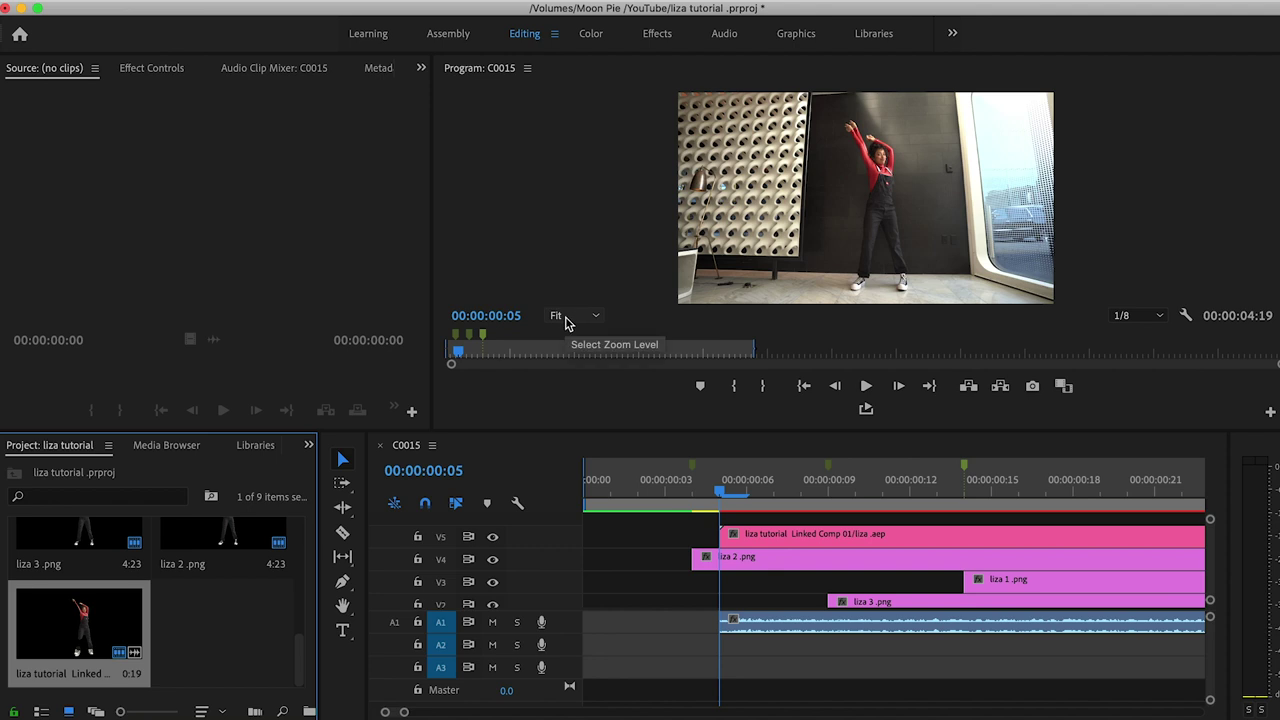
Set the Program monitor zoom to 100% to view the dancer at full size
left_click(566, 320)
left_click(588, 441)
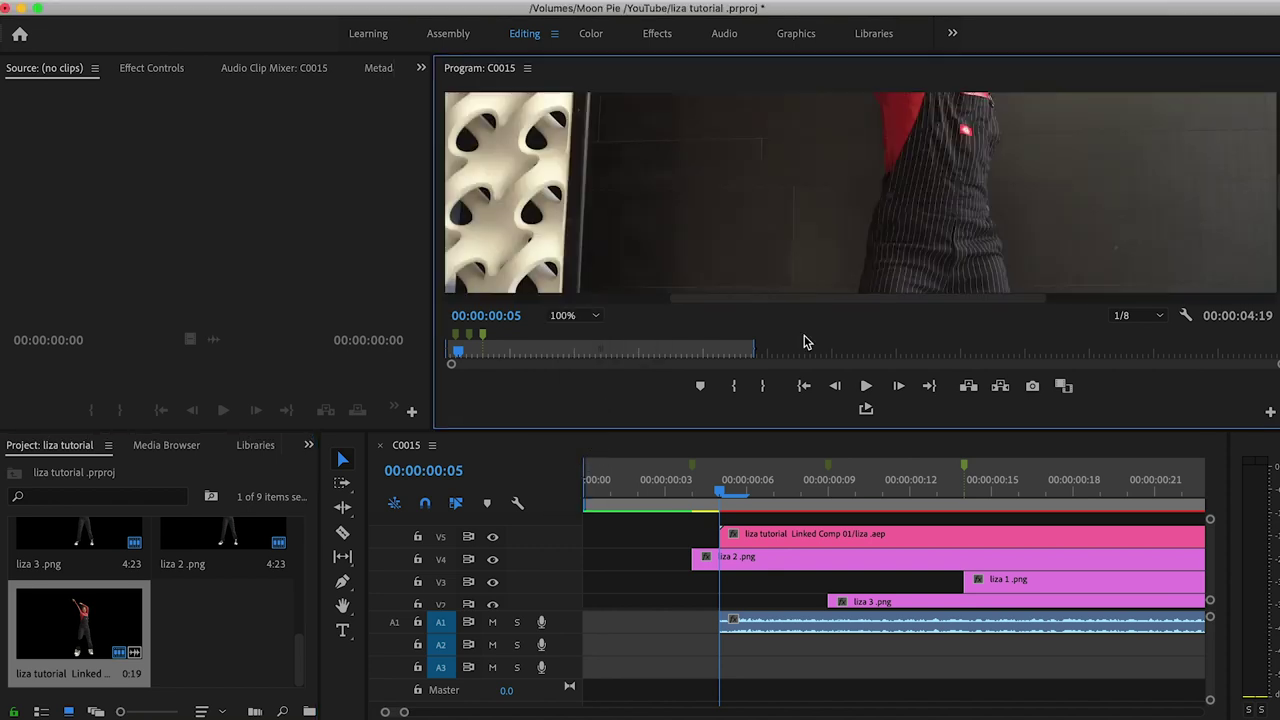
scroll(1272, 138, "up", 5)
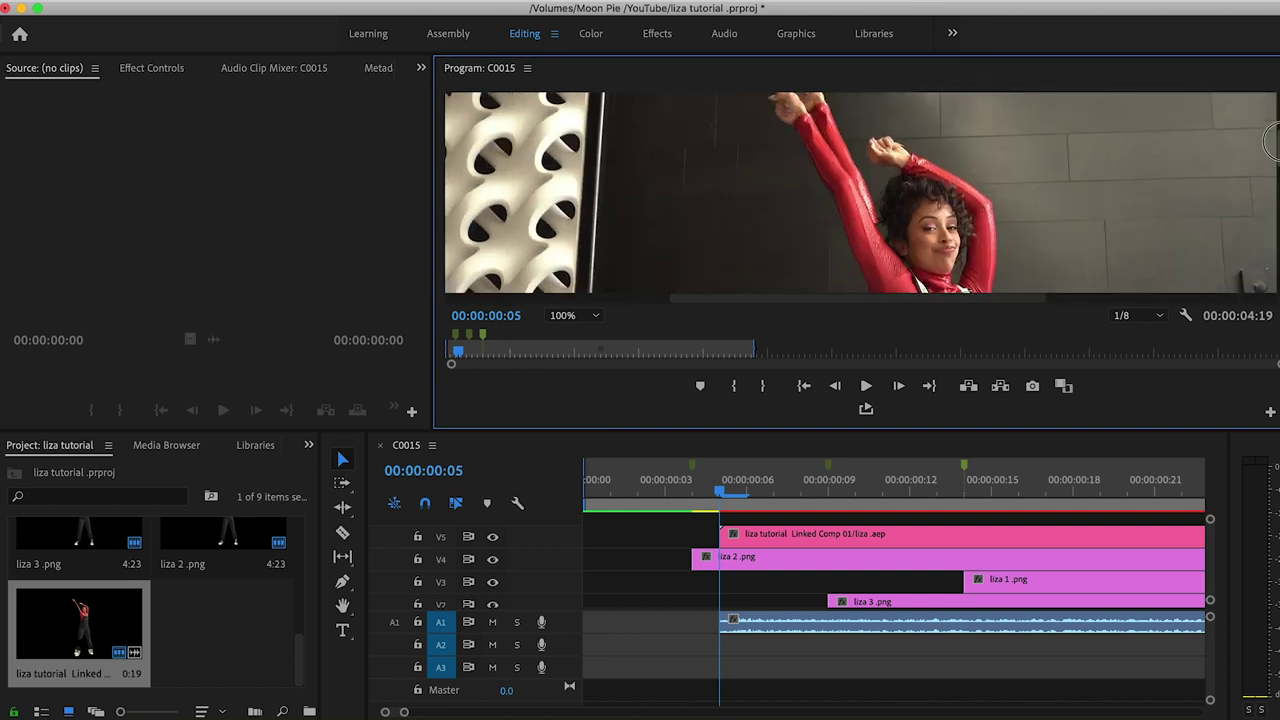
Step frame by frame back and forth around the trail start, ending on frame 4
left_click(723, 495)
key("Left")
key("Right")
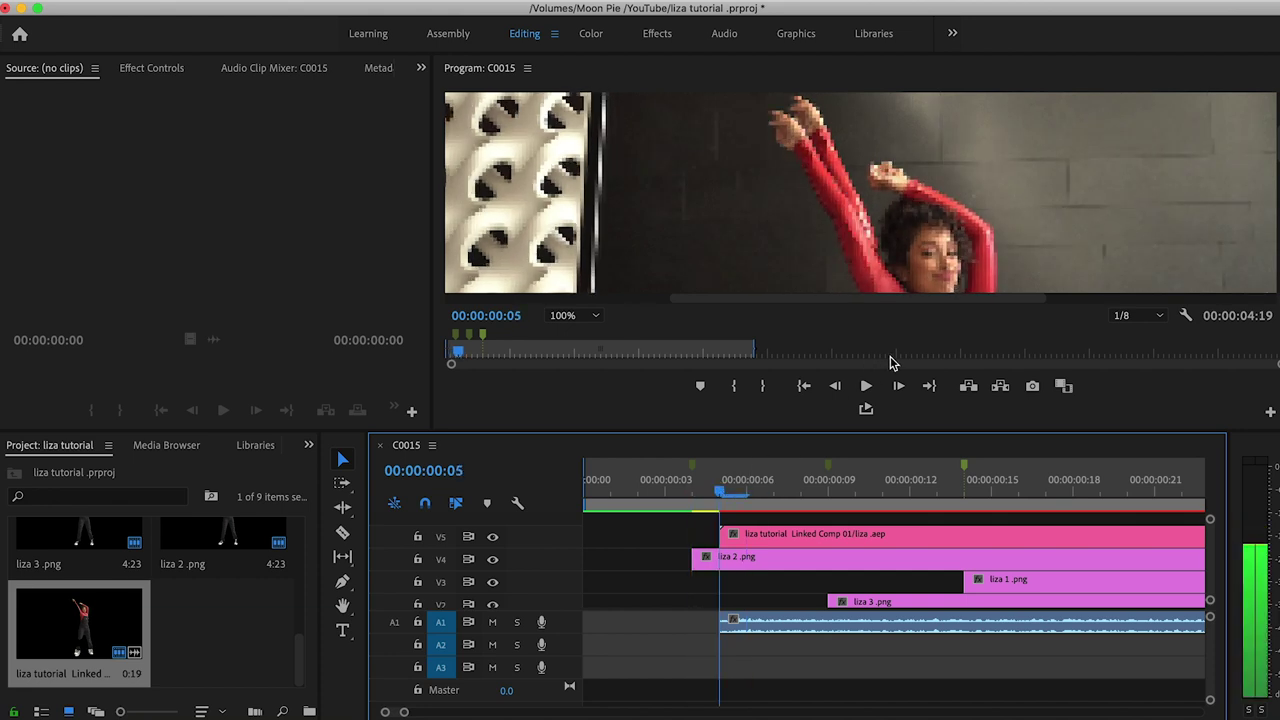
key("Right")
key("Right")
key("Right")
key("Left")
key("Left")
key("Left")
key("Left")
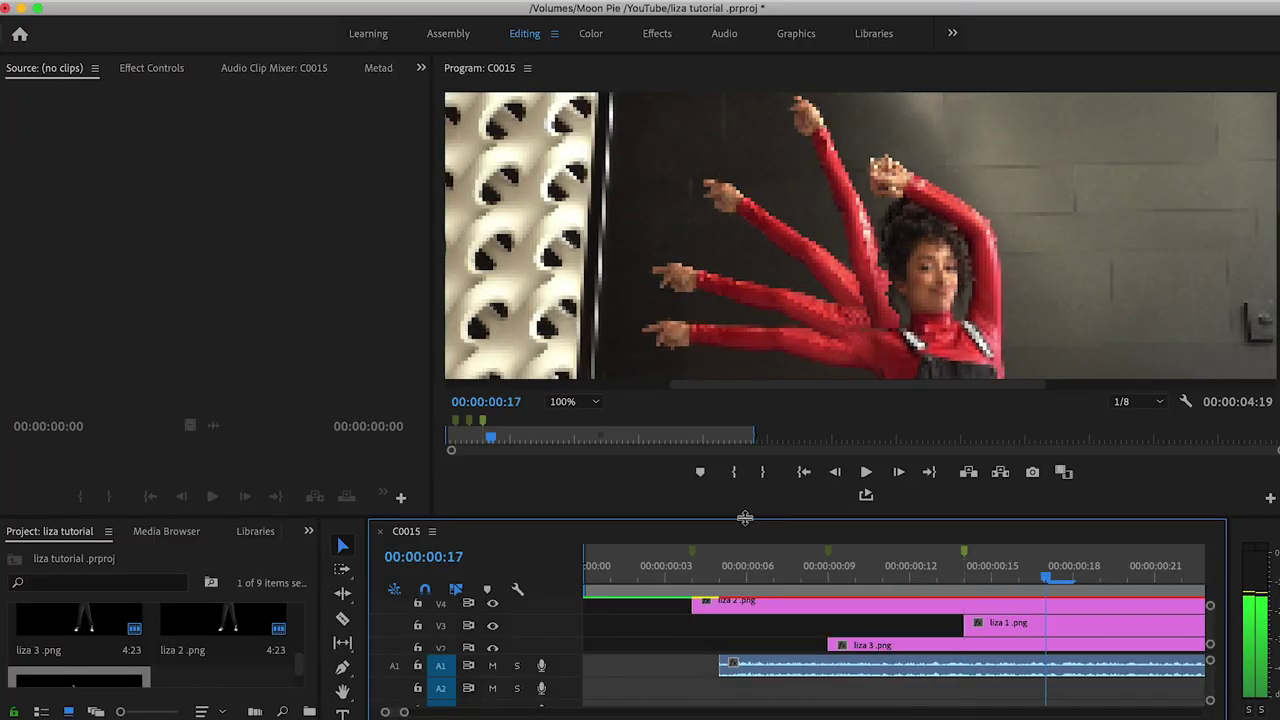
key("Left")
key("Left")
key("Left")
key("Left")
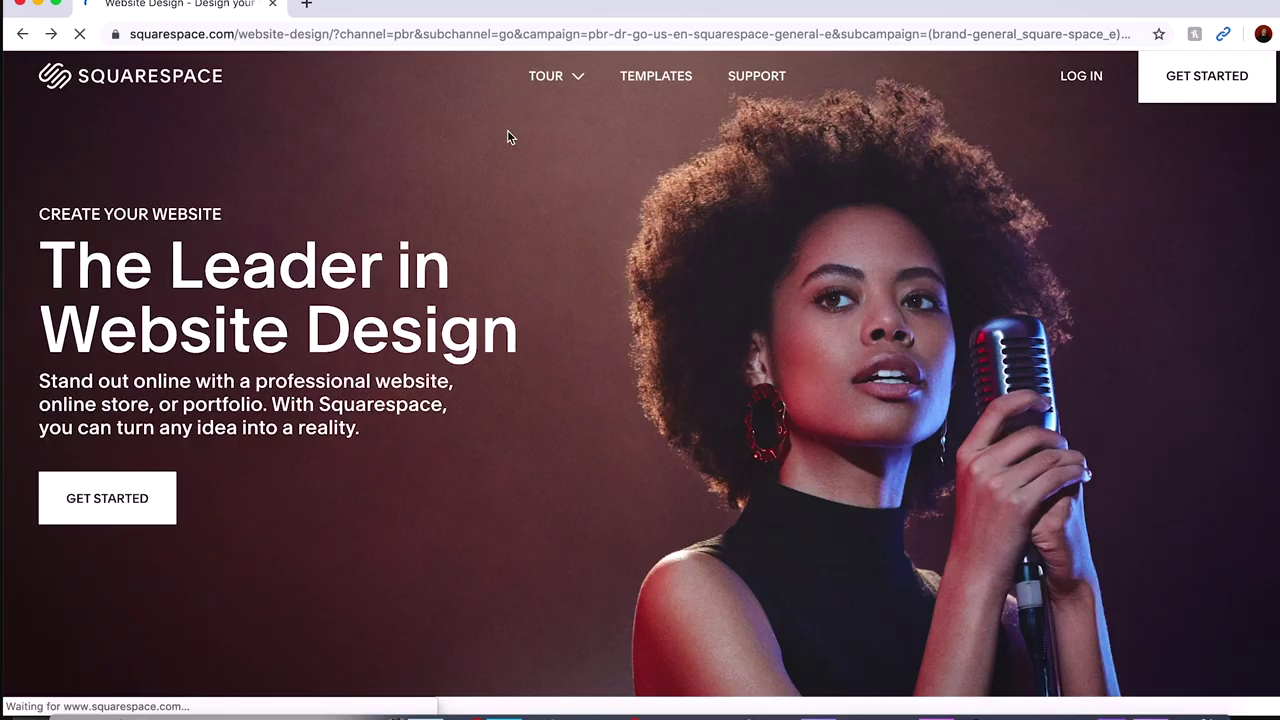
From the TOUR menu, go down the portfolio page to the 'A Community of Creators' example sites
mouse_move(590, 88)
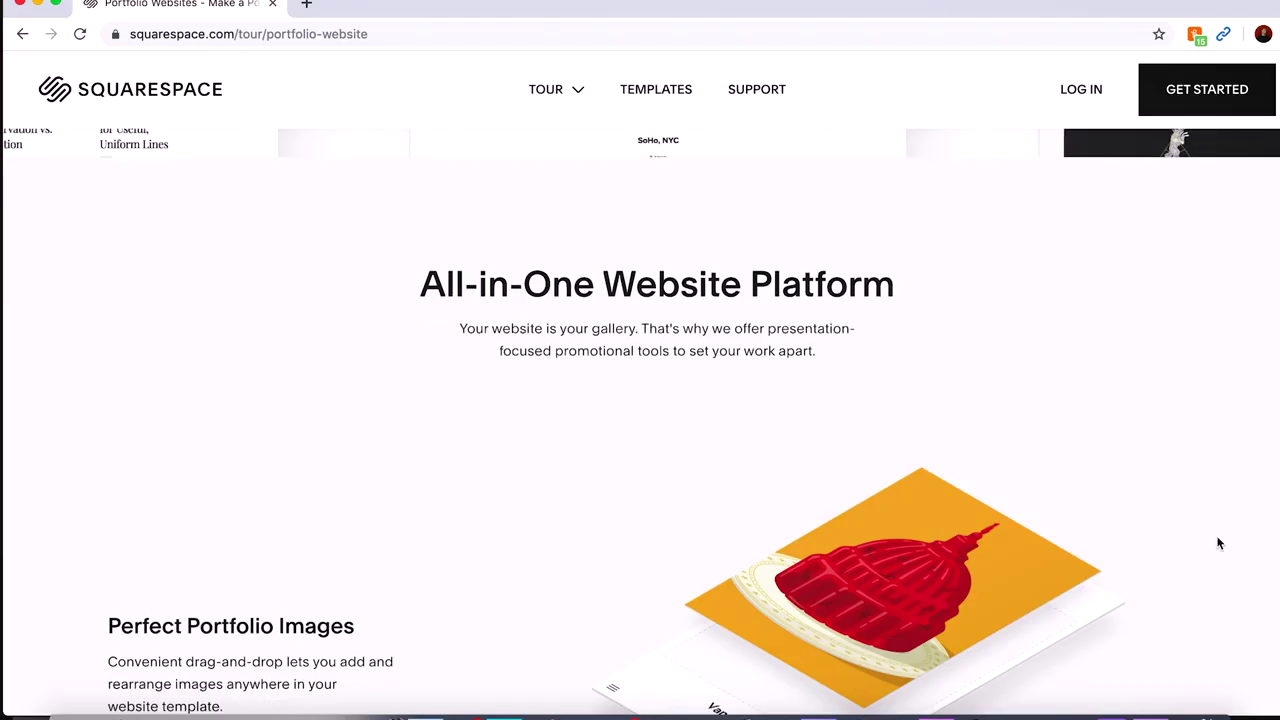
scroll(1218, 543, "down", 10)
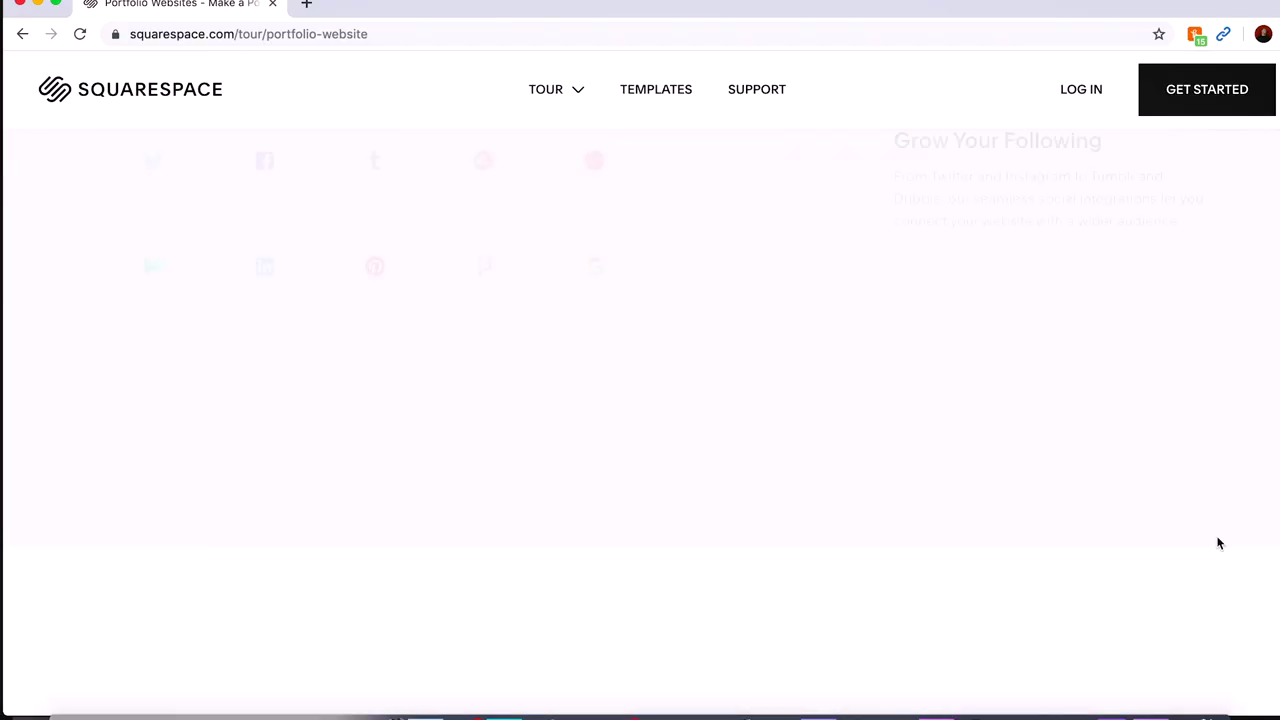
scroll(1218, 543, "down", 8)
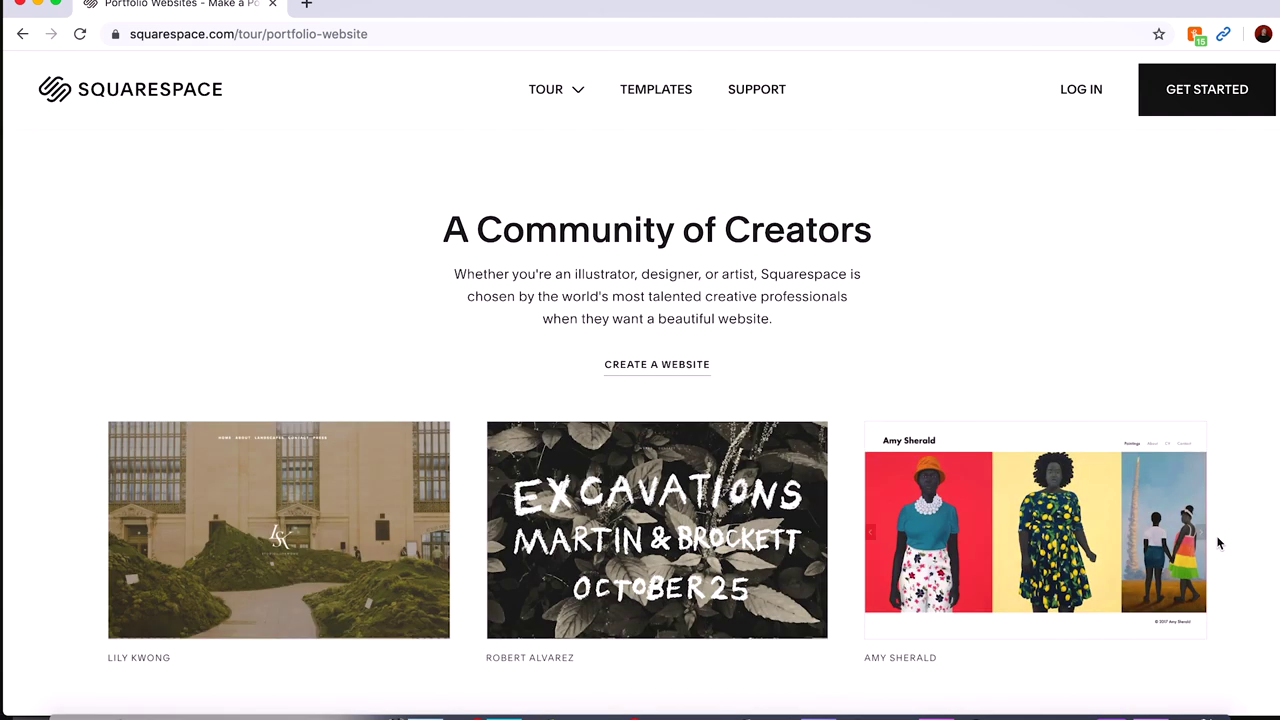